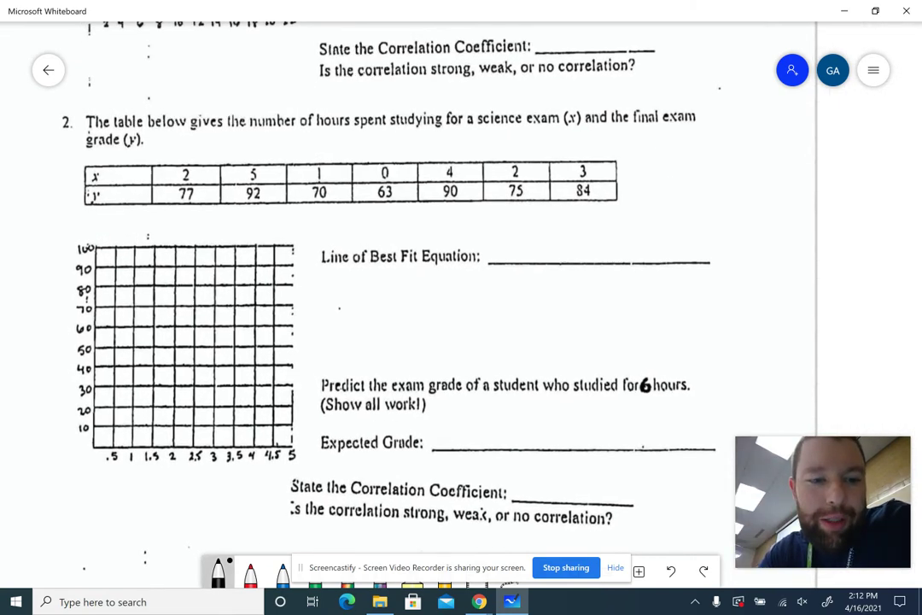
# Handwrite the equation y = mx + b in black pen beside the hours-and-grades table of problem 2.
pyautogui.click(218, 572)
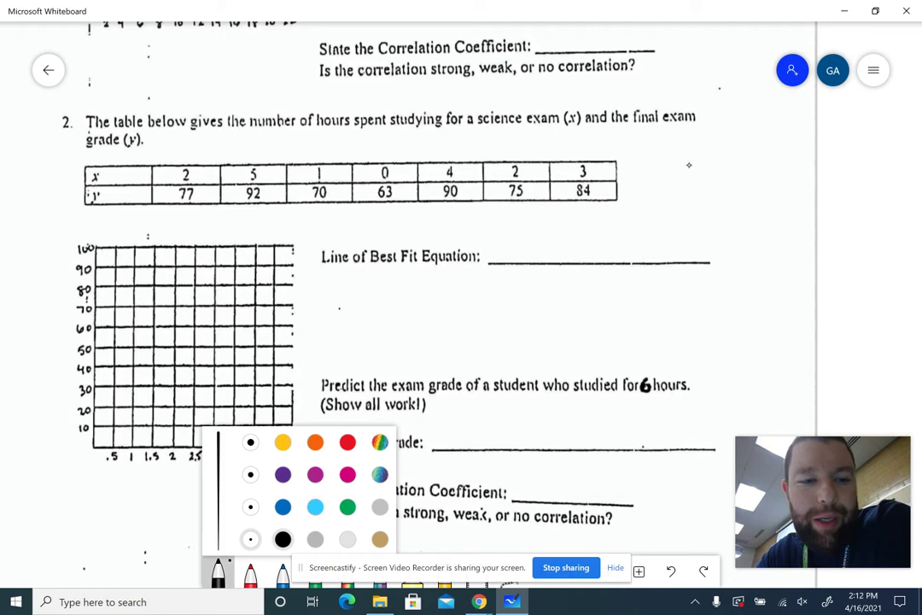
pyautogui.press('Escape')
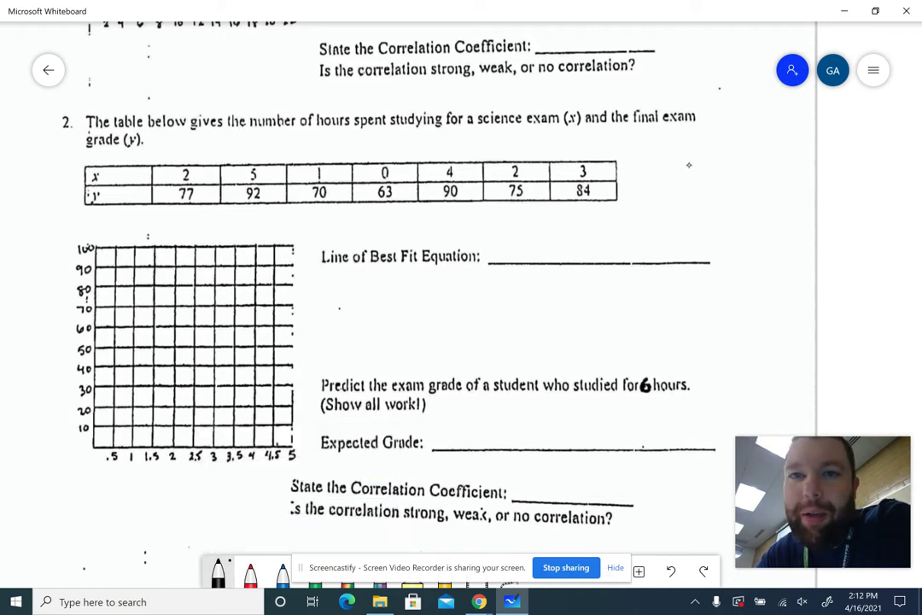
pyautogui.moveTo(644, 151); pyautogui.dragTo(651, 169)
pyautogui.moveTo(659, 147); pyautogui.dragTo(639, 197)
pyautogui.moveTo(665, 153)
pyautogui.mouseDown()
pyautogui.moveTo(698, 161)
pyautogui.moveTo(712, 151)
pyautogui.moveTo(744, 165)
pyautogui.mouseUp()
pyautogui.moveTo(745, 147)
pyautogui.mouseDown()
pyautogui.moveTo(728, 166)
pyautogui.moveTo(776, 151)
pyautogui.mouseUp()
pyautogui.moveTo(767, 143); pyautogui.dragTo(767, 161)
pyautogui.moveTo(789, 119); pyautogui.dragTo(789, 156)
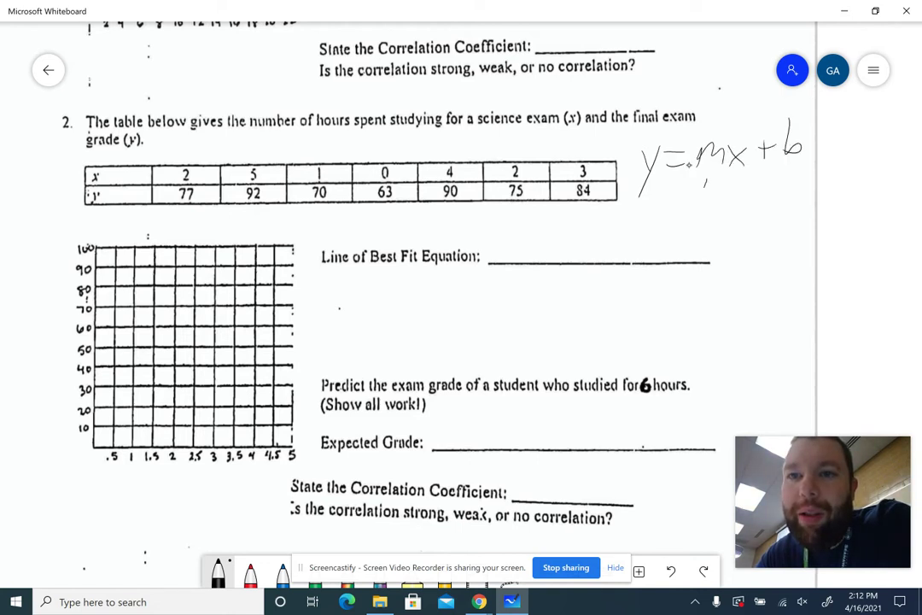
# Label m as slope and b as y-intercept beneath the handwritten equation, and draw an arrow pointing to each label.
pyautogui.moveTo(680, 195)
pyautogui.mouseDown()
pyautogui.moveTo(672, 211)
pyautogui.moveTo(695, 203)
pyautogui.mouseUp()
pyautogui.moveTo(702, 199)
pyautogui.mouseDown()
pyautogui.moveTo(703, 214)
pyautogui.moveTo(721, 210)
pyautogui.mouseUp()
pyautogui.moveTo(790, 166); pyautogui.dragTo(779, 204)
pyautogui.moveTo(786, 193); pyautogui.dragTo(776, 215)
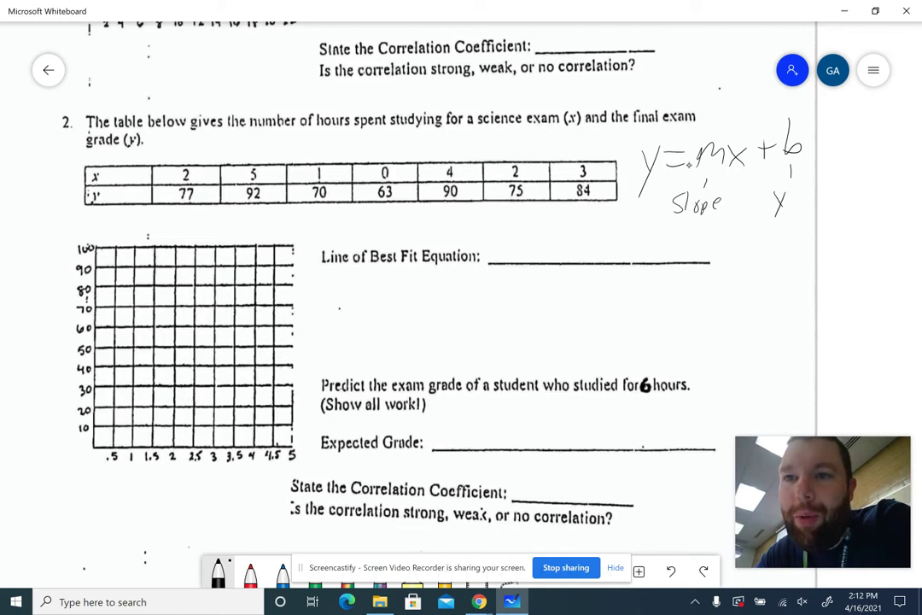
pyautogui.moveTo(824, 191)
pyautogui.mouseDown()
pyautogui.moveTo(822, 210)
pyautogui.moveTo(849, 205)
pyautogui.mouseUp()
pyautogui.moveTo(840, 190); pyautogui.dragTo(863, 198)
pyautogui.moveTo(865, 200)
pyautogui.mouseDown()
pyautogui.moveTo(872, 188)
pyautogui.moveTo(889, 196)
pyautogui.mouseUp()
pyautogui.moveTo(891, 188)
pyautogui.mouseDown()
pyautogui.moveTo(892, 205)
pyautogui.moveTo(903, 198)
pyautogui.mouseUp()
pyautogui.moveTo(898, 182); pyautogui.dragTo(920, 176)
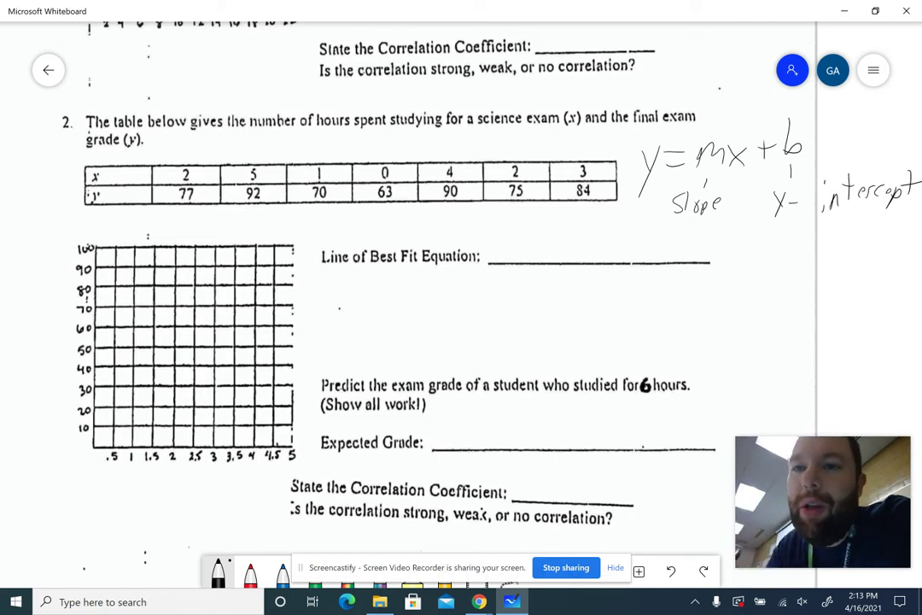
pyautogui.moveTo(746, 233); pyautogui.dragTo(725, 221)
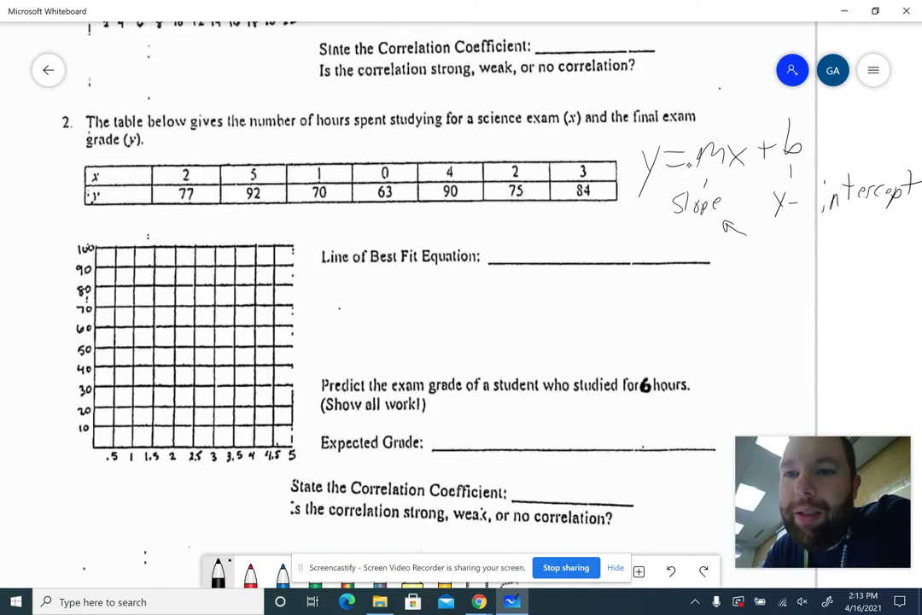
pyautogui.moveTo(788, 249); pyautogui.dragTo(812, 223)
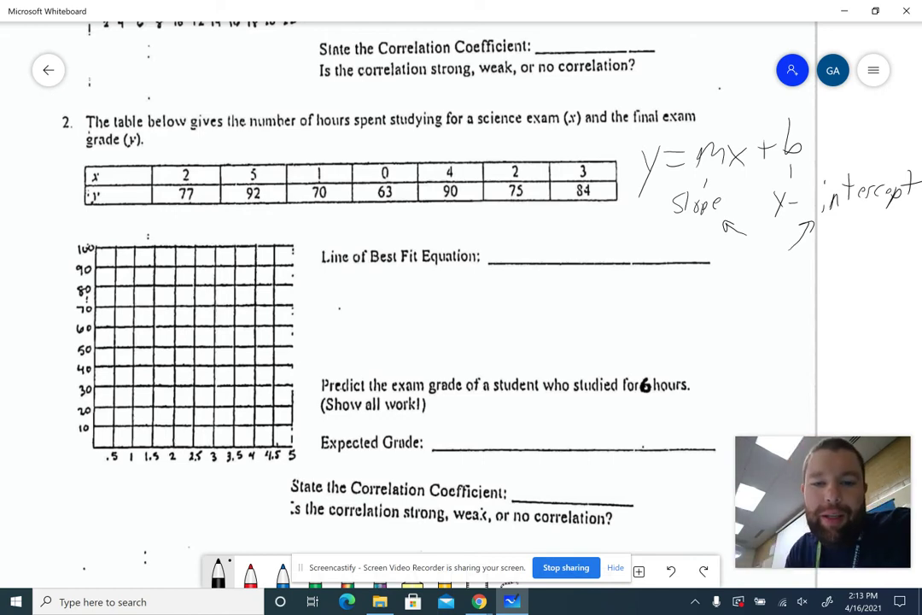
# Switch to the Desmos Graphing Calculator and add a table to the empty graph.
pyautogui.moveTo(478, 601)
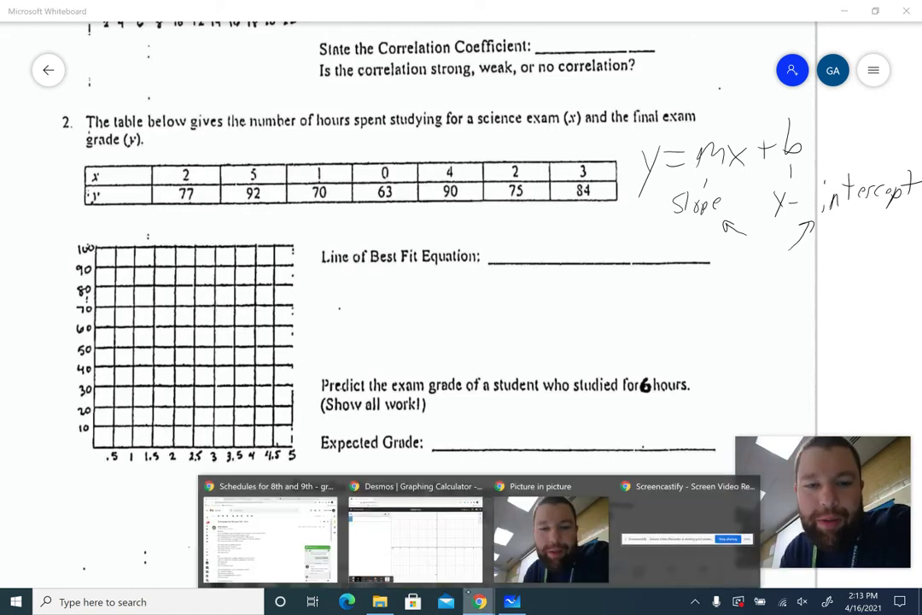
pyautogui.moveTo(277, 479)
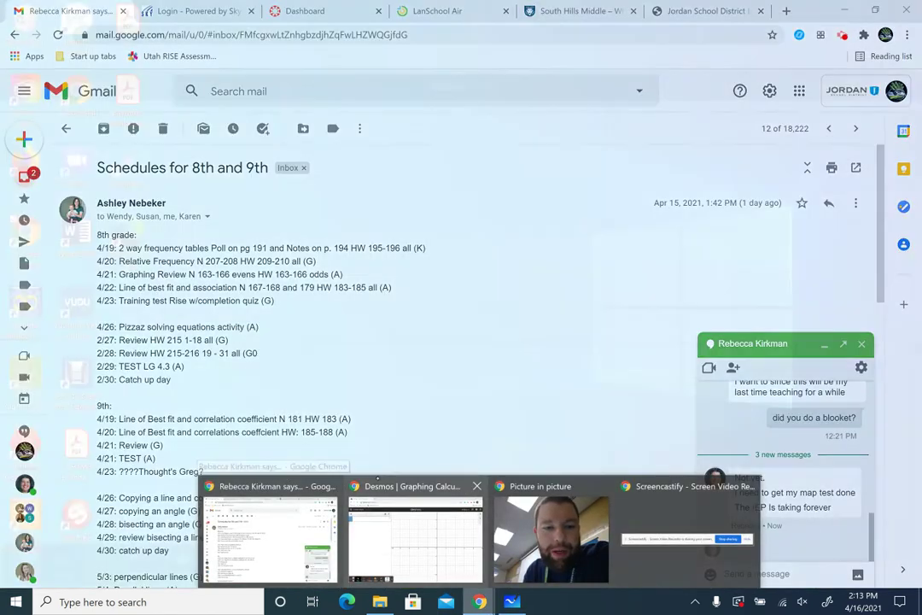
pyautogui.click(416, 533)
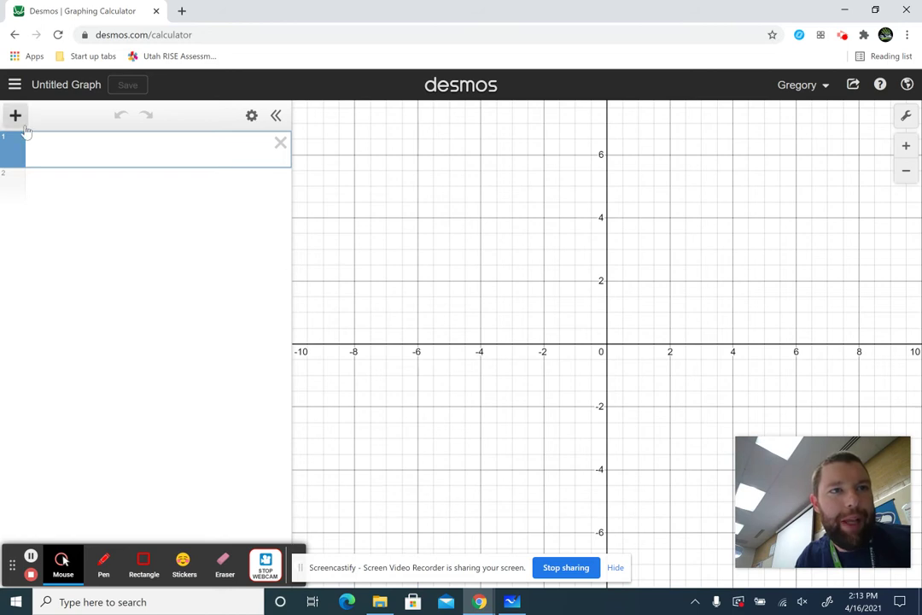
pyautogui.click(16, 119)
pyautogui.click(40, 214)
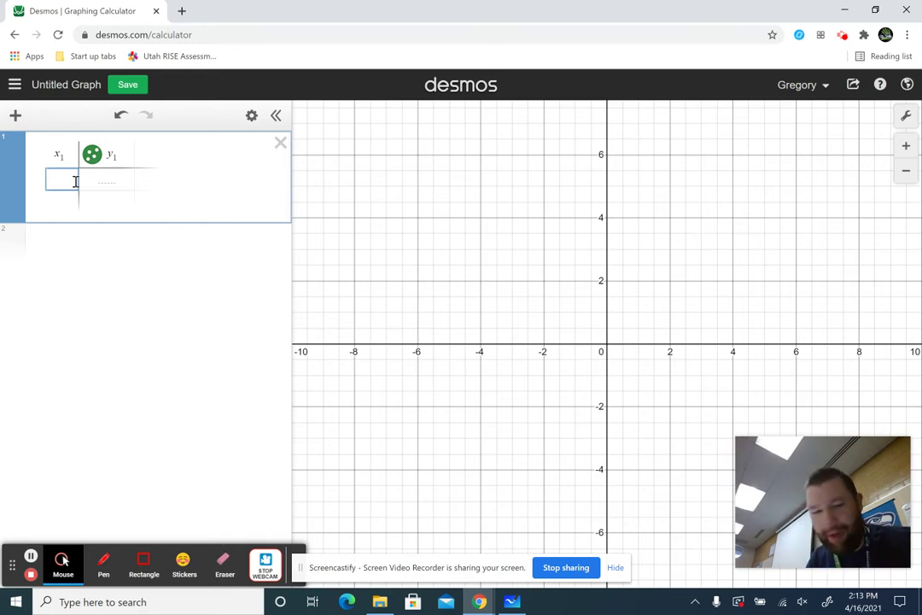
# Fill the table's x₁ column with the study hours 2, 5, 1, 0, 4, 2 and 3.
pyautogui.write('2')
pyautogui.press('Return')
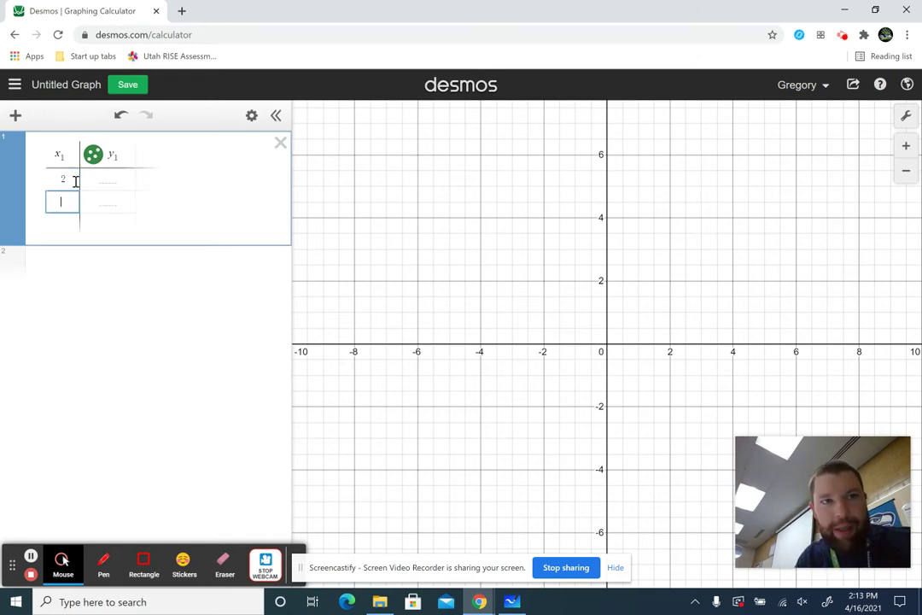
pyautogui.write('5')
pyautogui.press('Return')
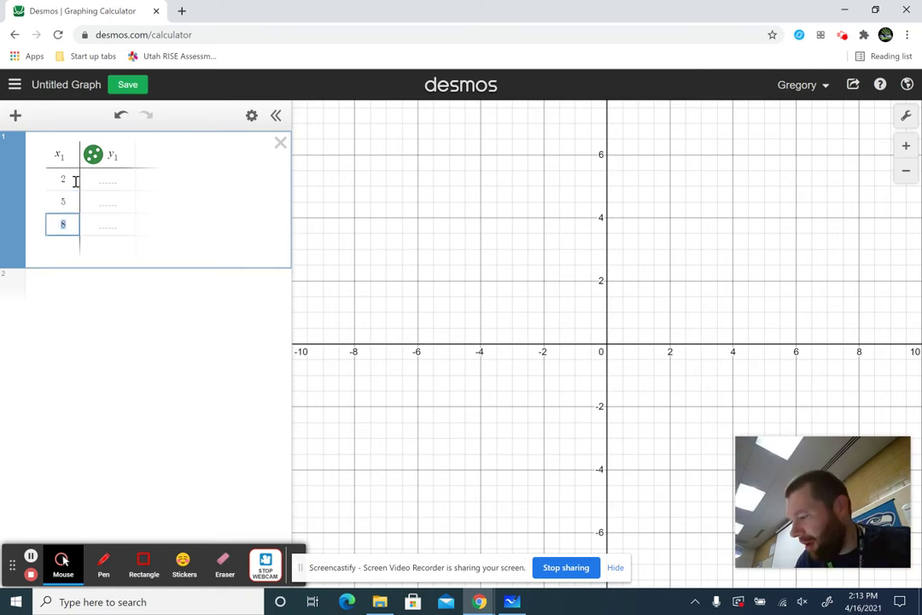
pyautogui.write('1')
pyautogui.press('Return')
pyautogui.write('0')
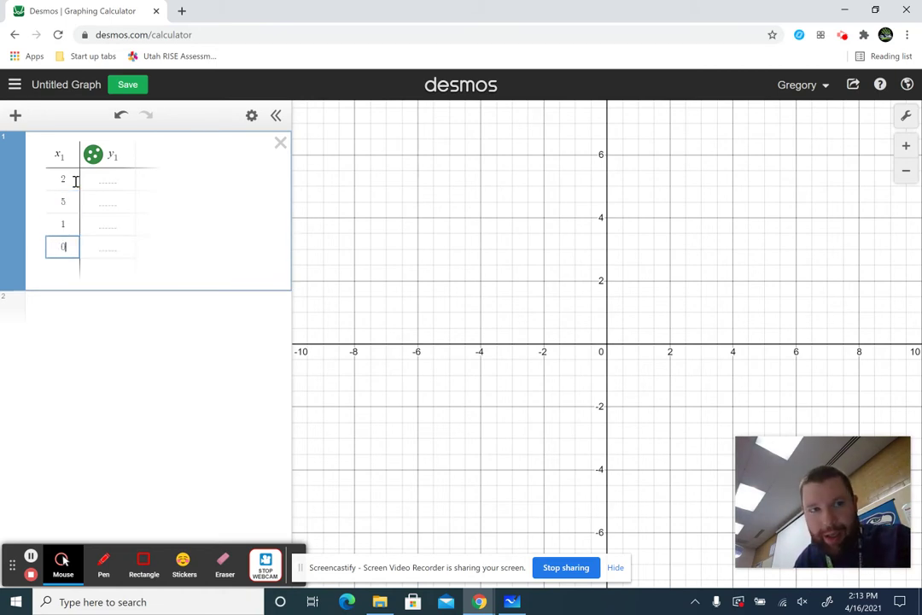
pyautogui.press('Return')
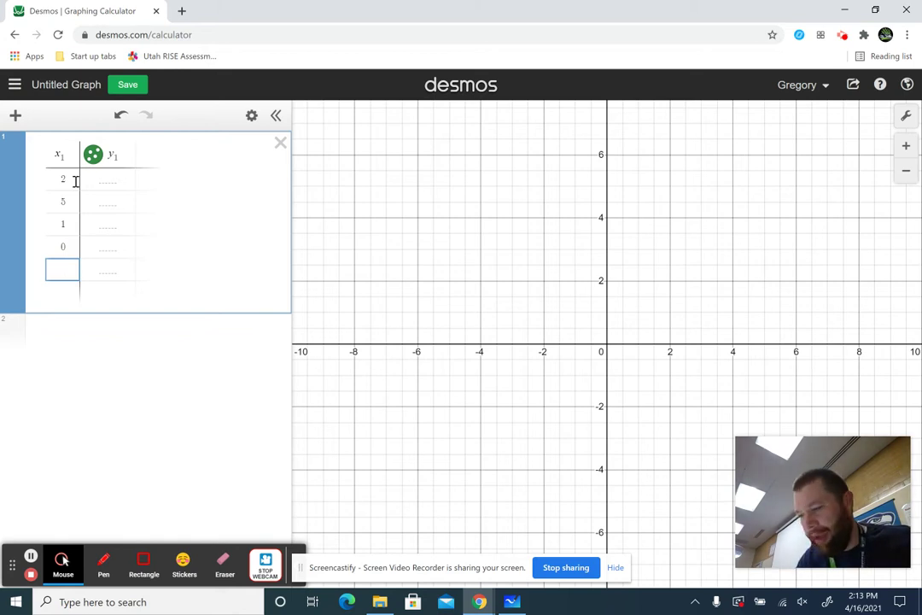
pyautogui.write('4')
pyautogui.press('Return')
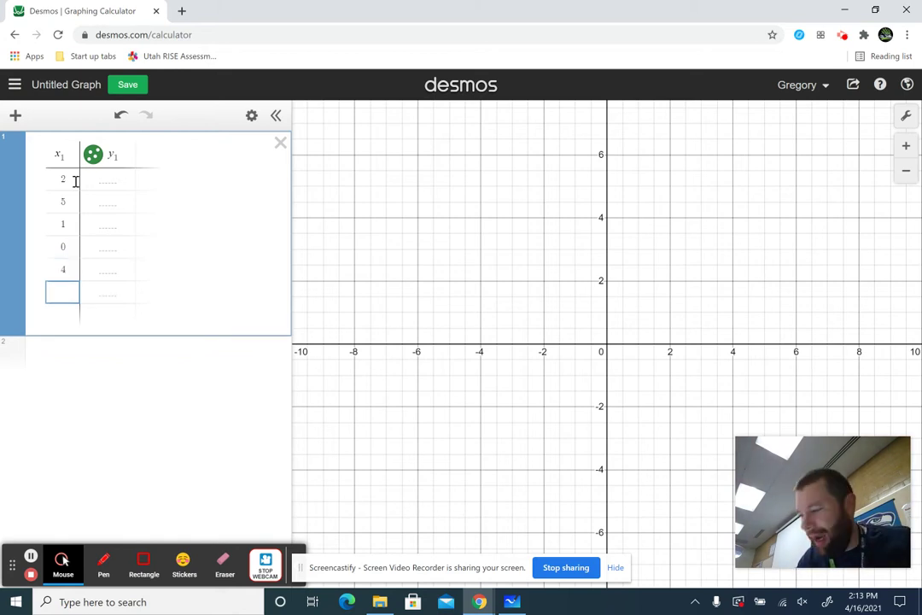
pyautogui.write('2')
pyautogui.press('Return')
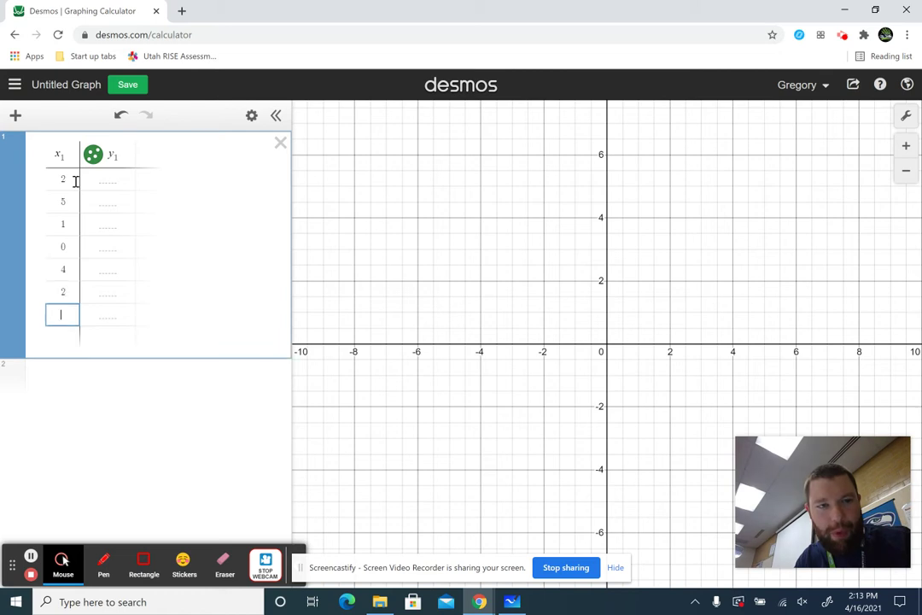
pyautogui.write('3')
pyautogui.press('Return')
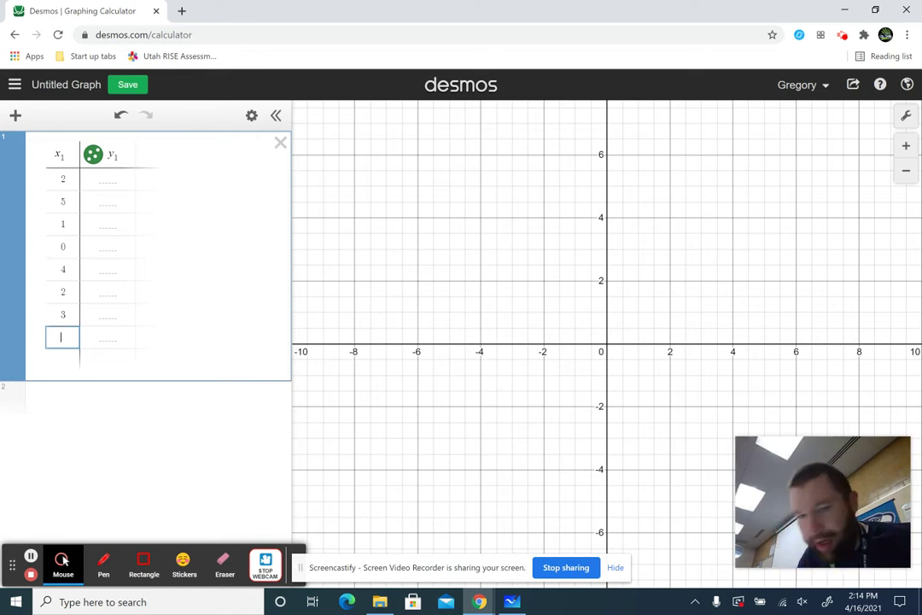
# Enter the exam grades 77 and 92 in the first two rows of the y₁ column.
pyautogui.click(101, 182)
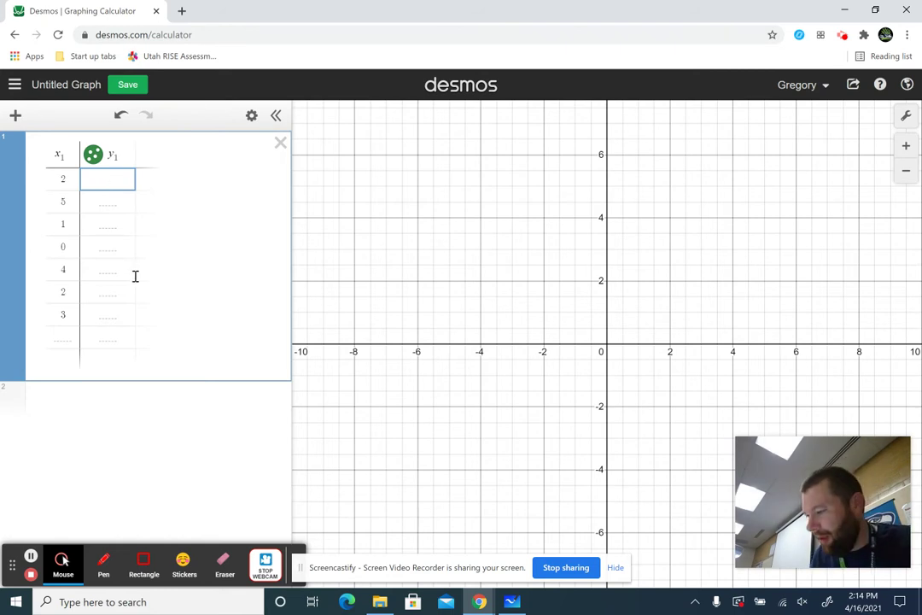
pyautogui.write('77')
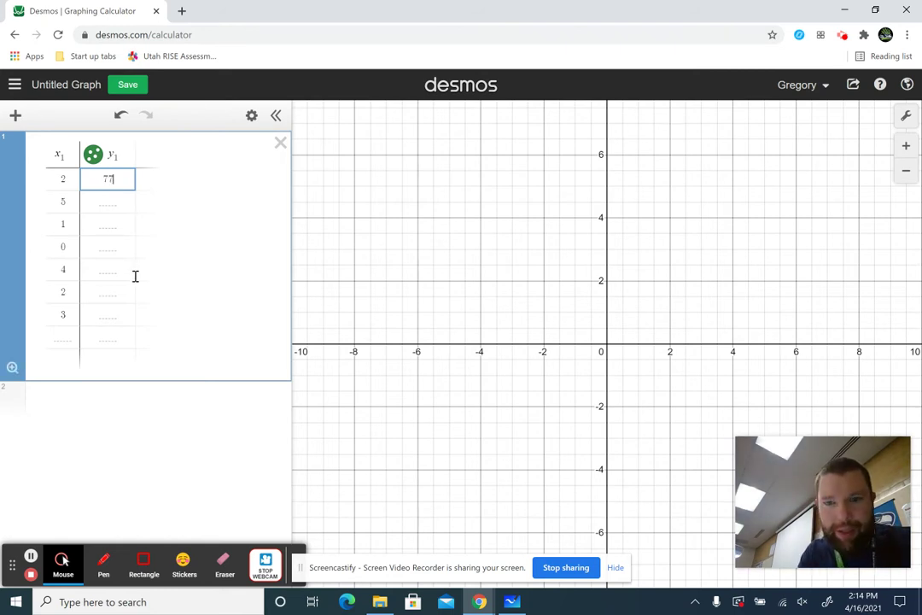
pyautogui.press('Return')
pyautogui.write('9')
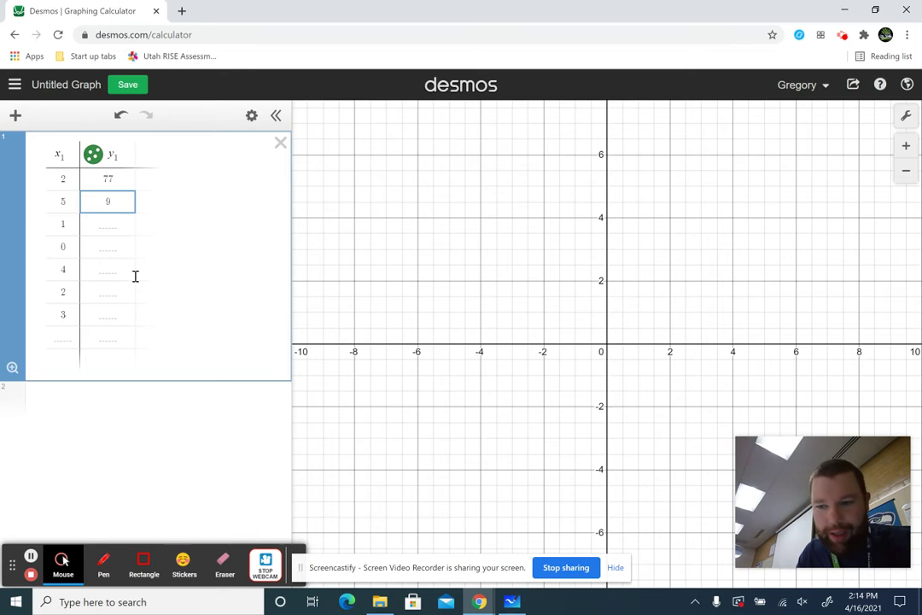
pyautogui.write('2')
pyautogui.press('Return')
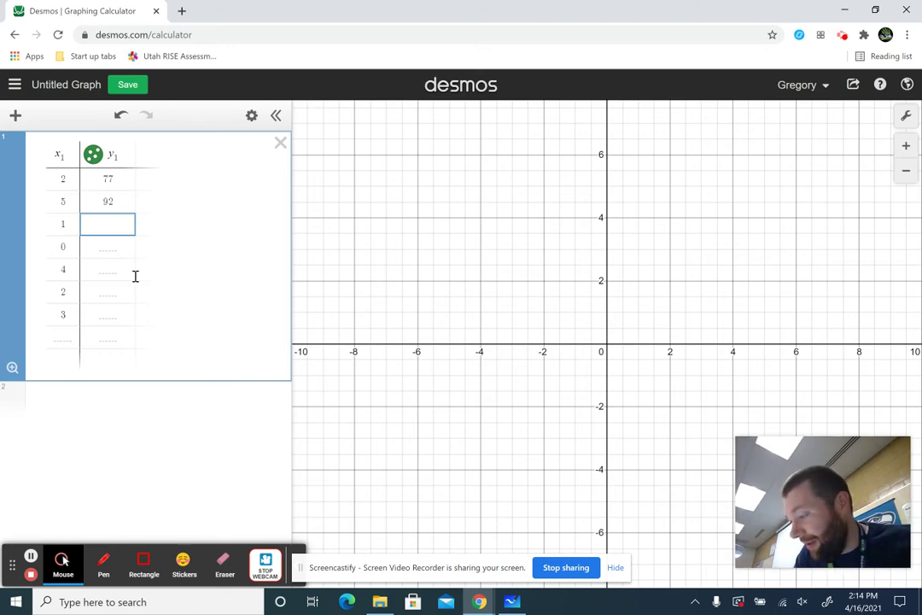
pyautogui.write('63')
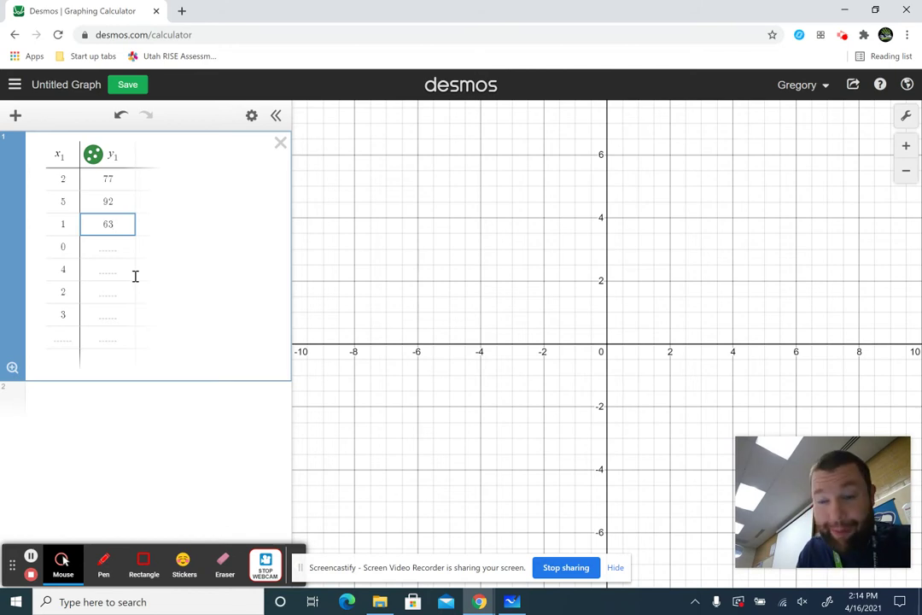
pyautogui.press('Return')
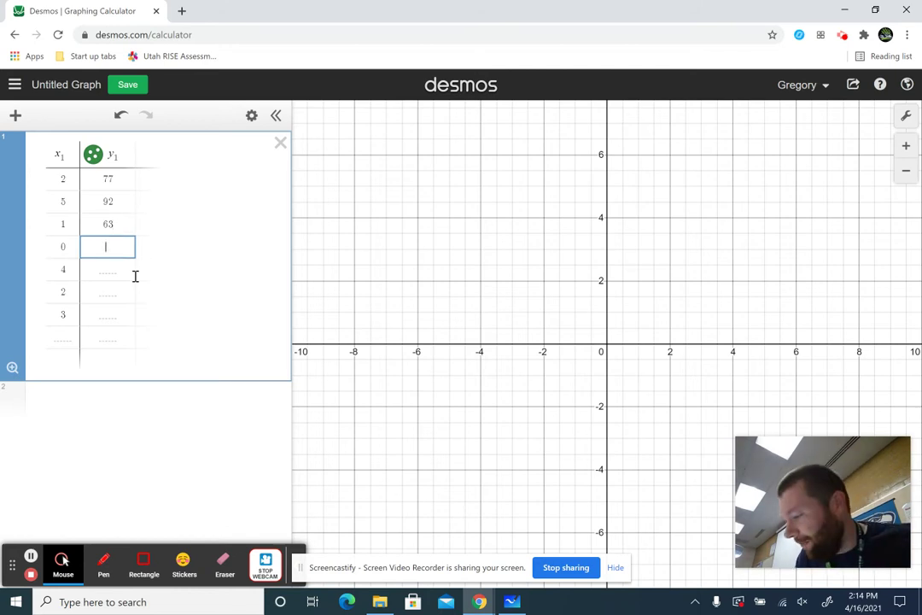
pyautogui.write('90')
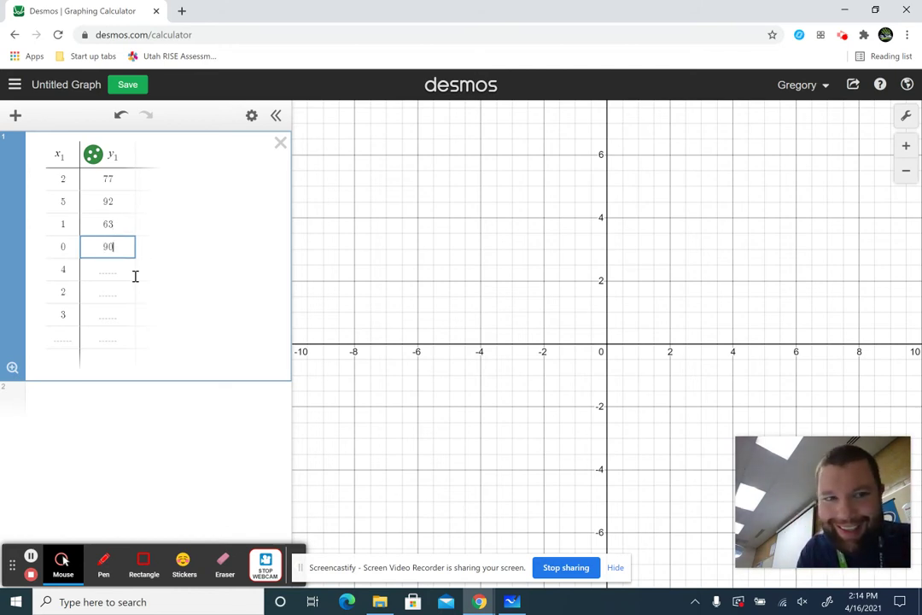
pyautogui.press('Return')
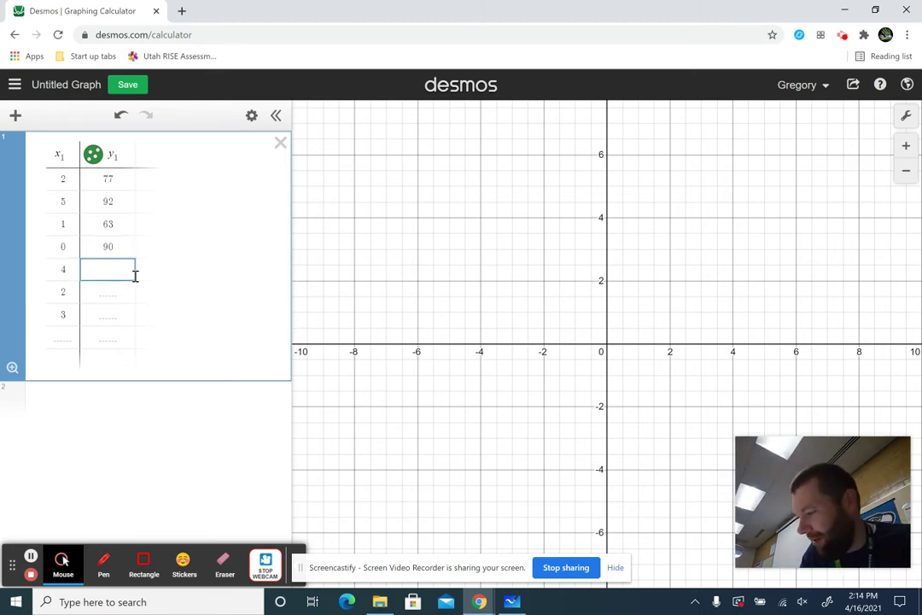
pyautogui.press('Up')
pyautogui.press('Up')
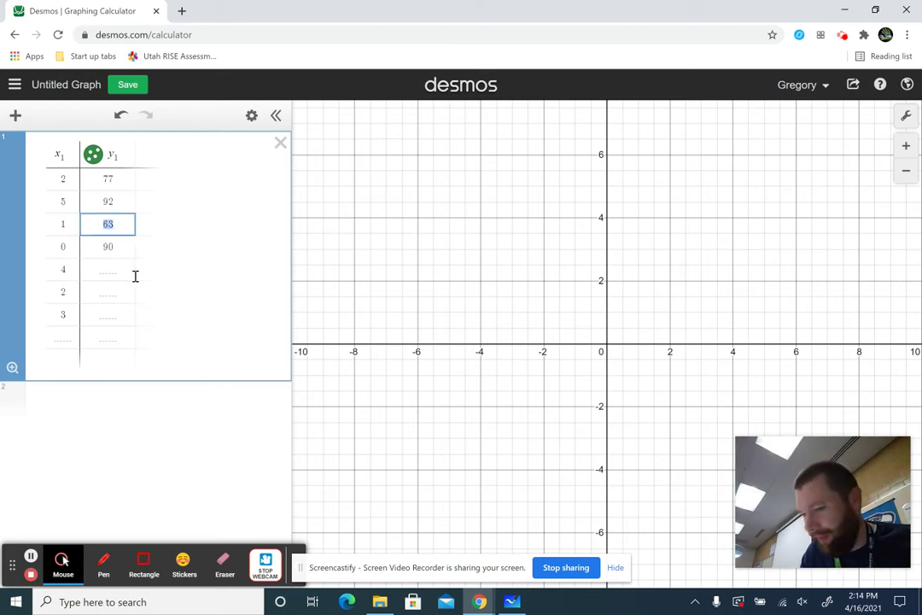
# Enter the exam grades 70, 63, 90, 75 and 84 in the third to seventh rows of the y₁ column.
pyautogui.write('70')
pyautogui.press('Return')
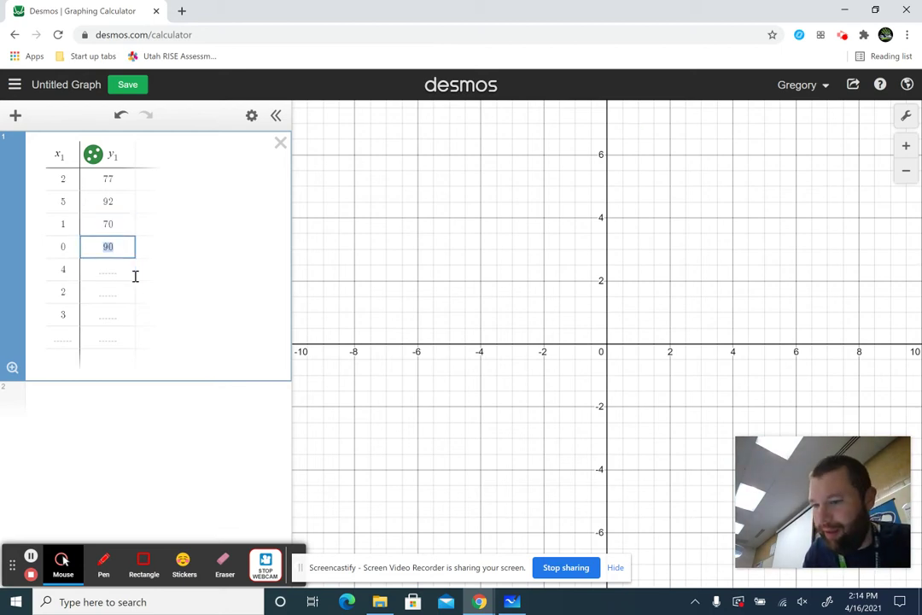
pyautogui.write('63')
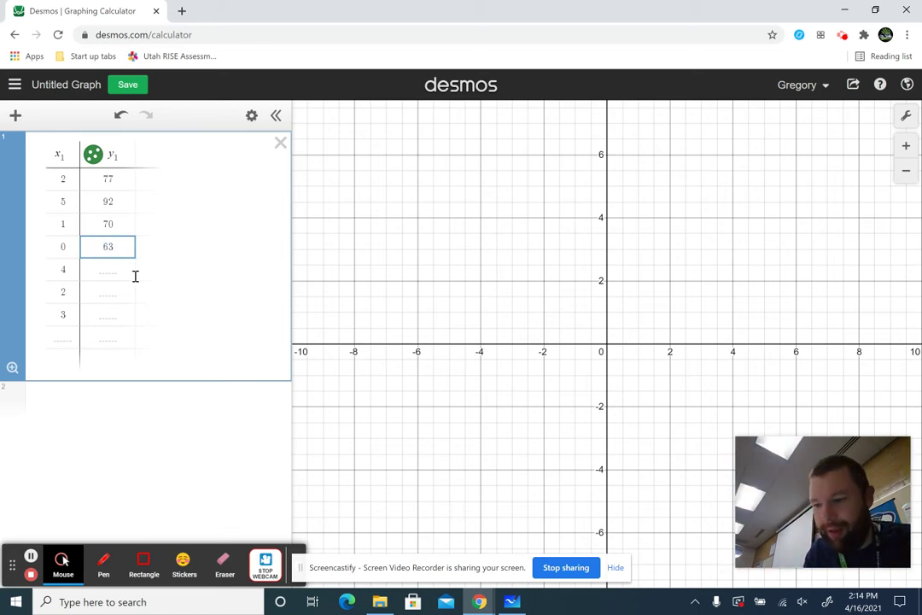
pyautogui.press('Return')
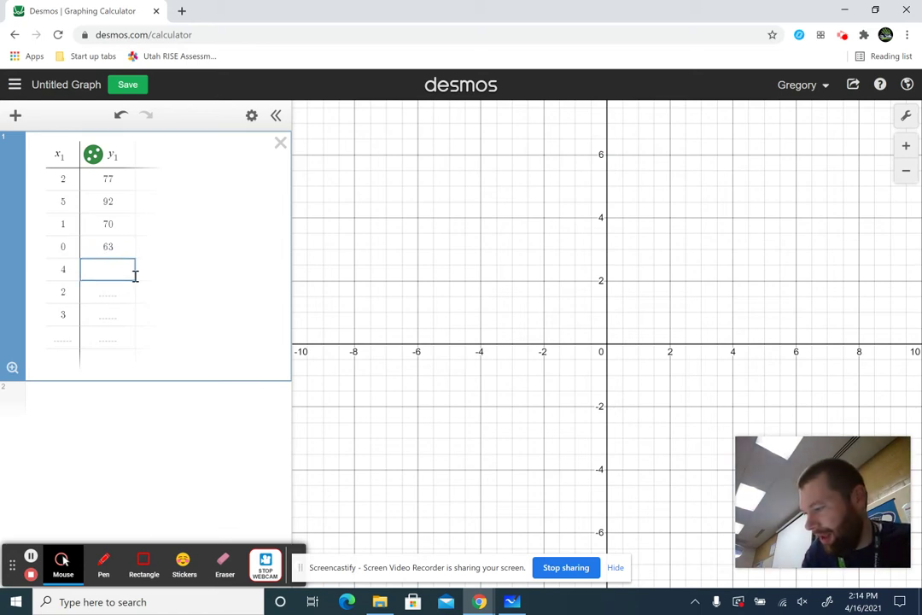
pyautogui.write('90')
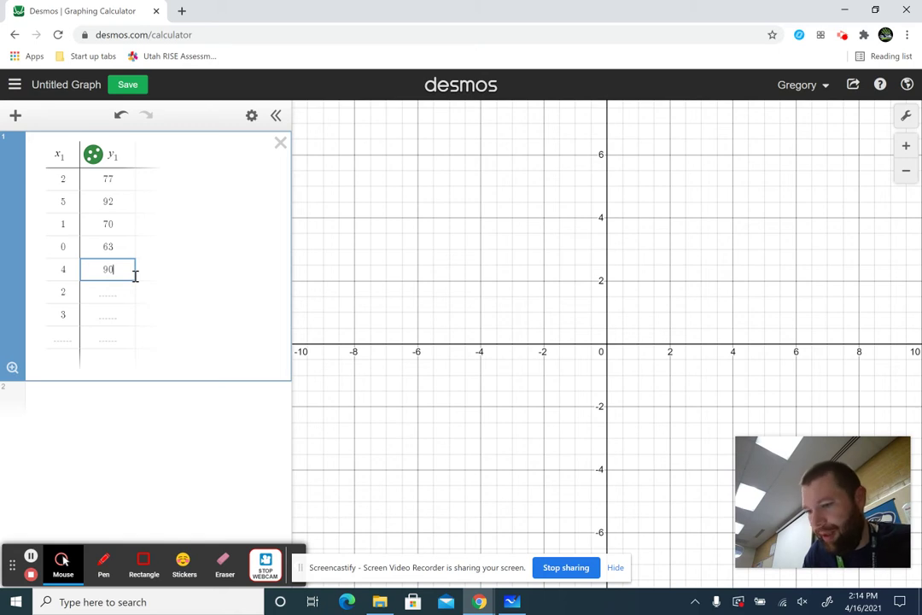
pyautogui.press('Return')
pyautogui.write('75')
pyautogui.press('Return')
pyautogui.write('84')
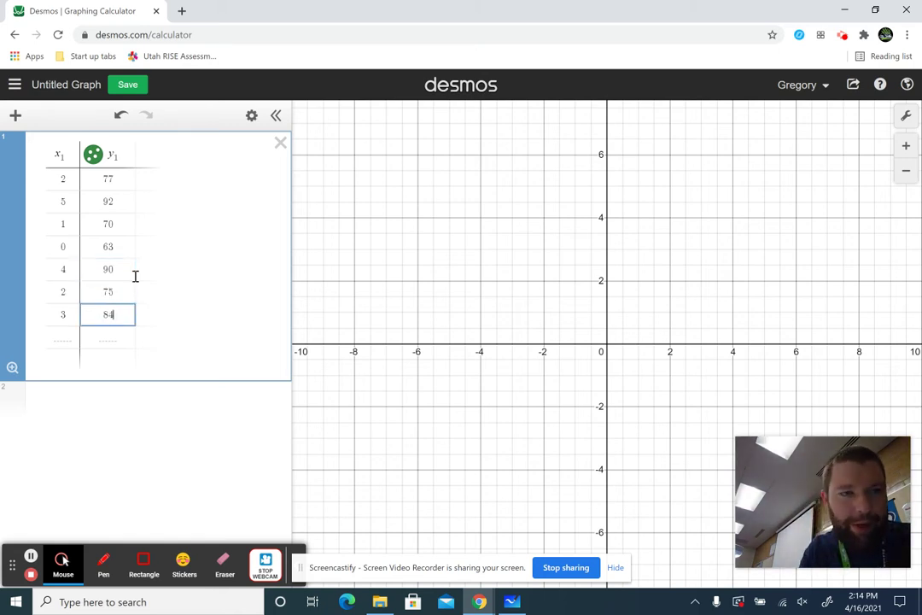
# Begin a new expression below the table with the variable y.
pyautogui.click(130, 400)
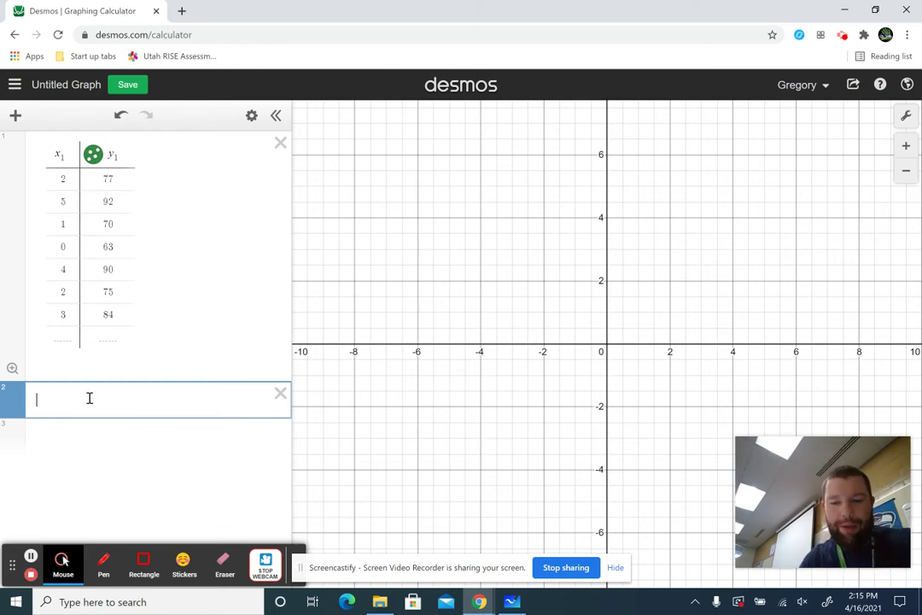
pyautogui.write('y')
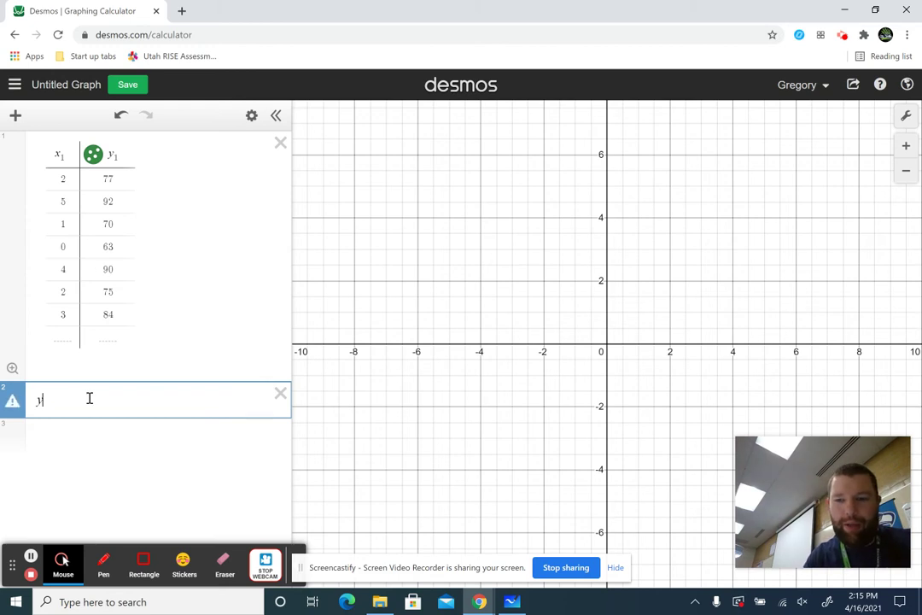
pyautogui.write('1')
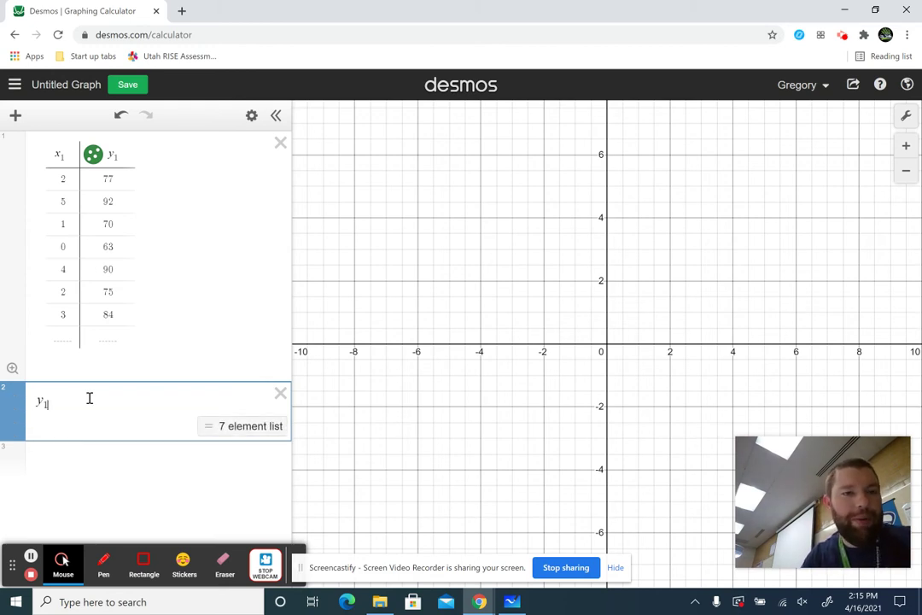
pyautogui.press('BackSpace')
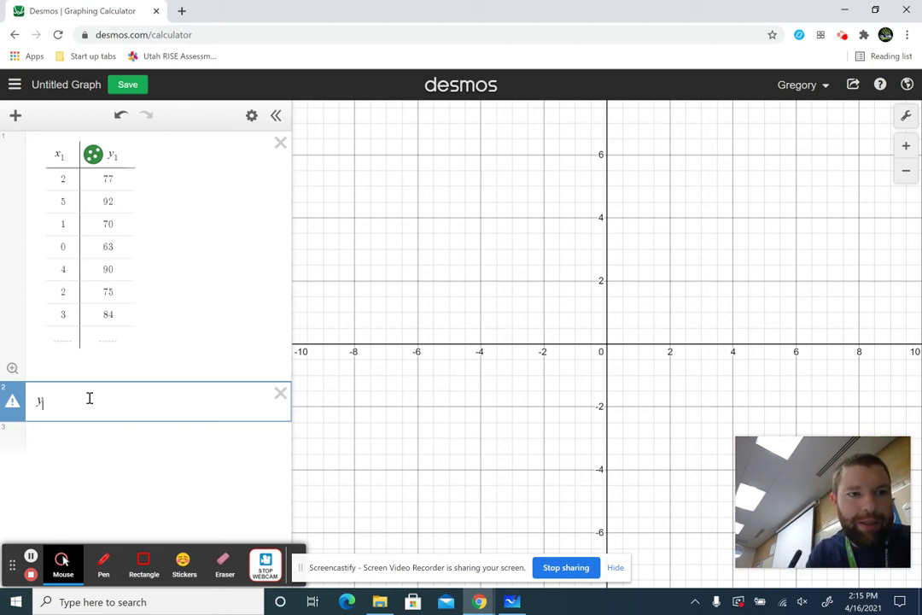
pyautogui.write('1')
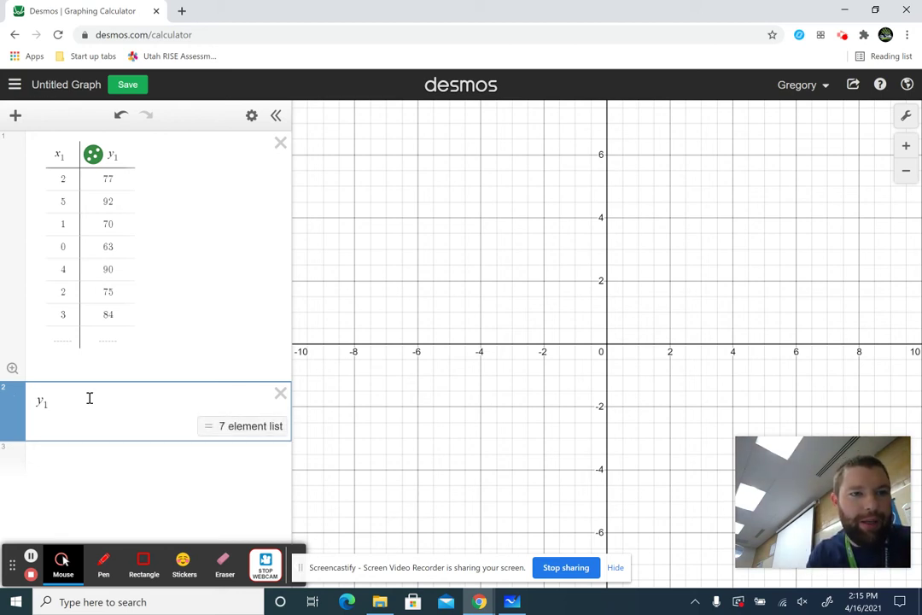
pyautogui.press('BackSpace')
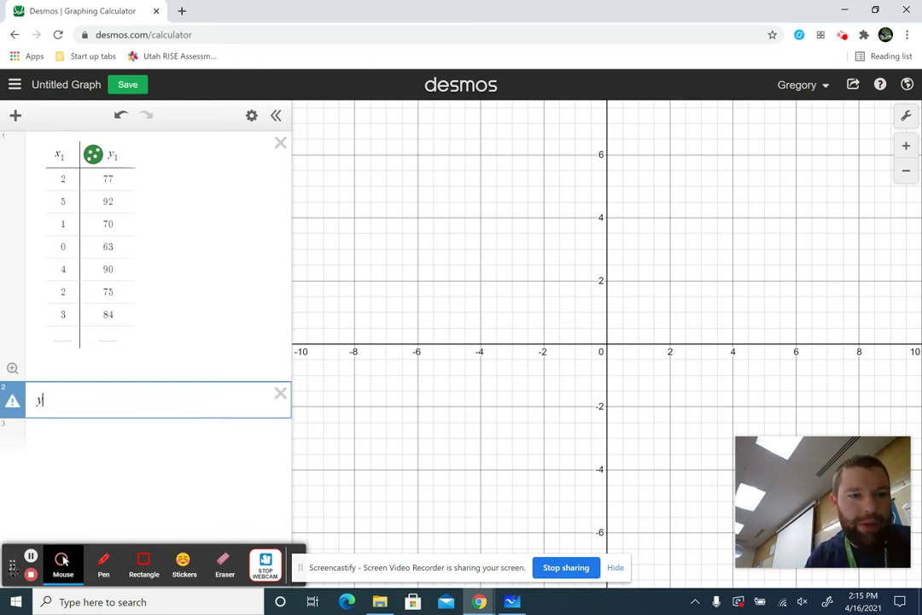
pyautogui.moveTo(12, 563); pyautogui.dragTo(26, 557)
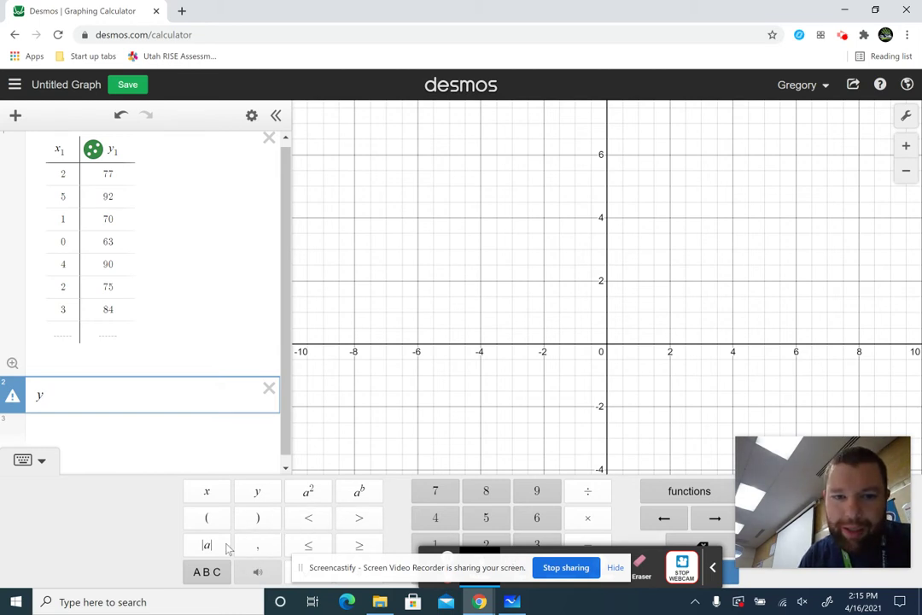
pyautogui.click(205, 574)
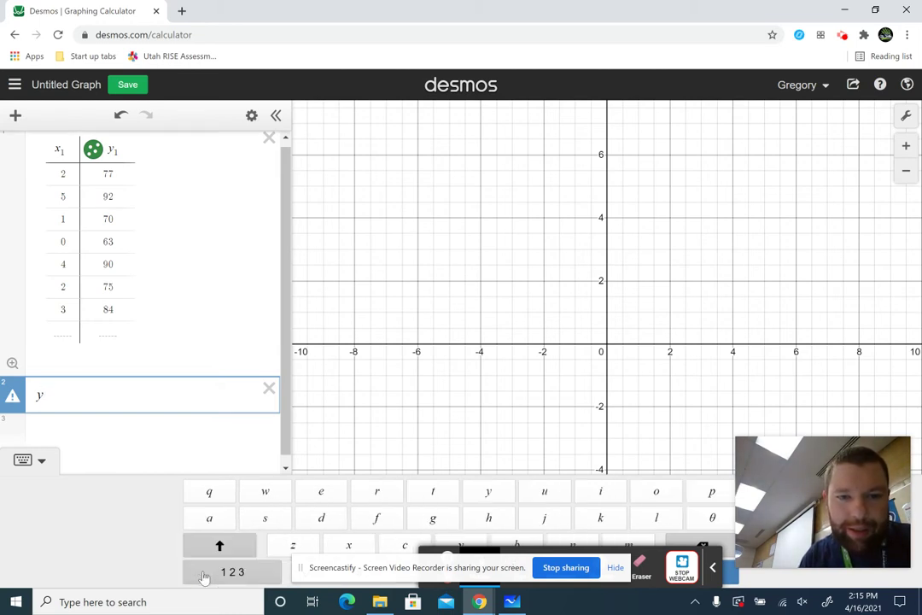
pyautogui.click(205, 574)
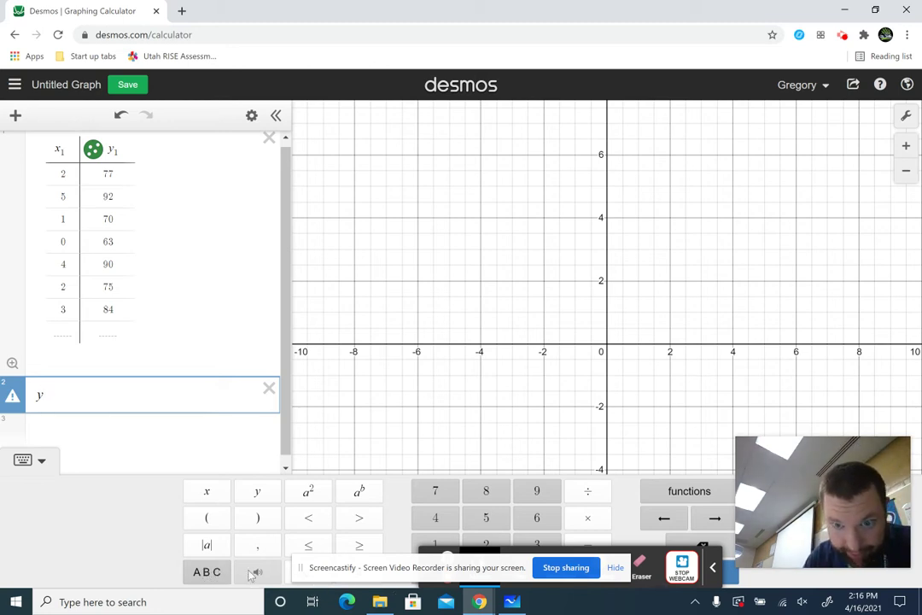
pyautogui.click(204, 571)
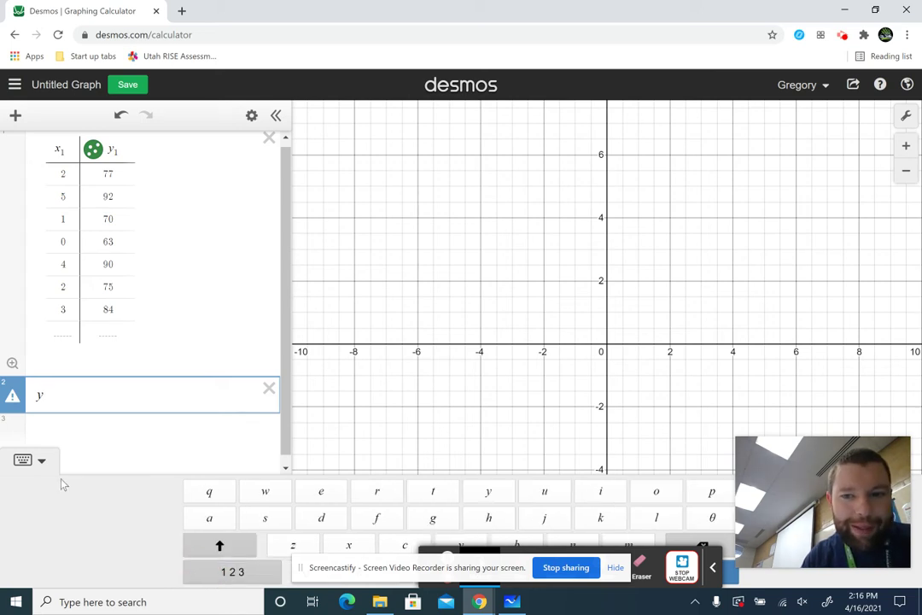
pyautogui.click(41, 460)
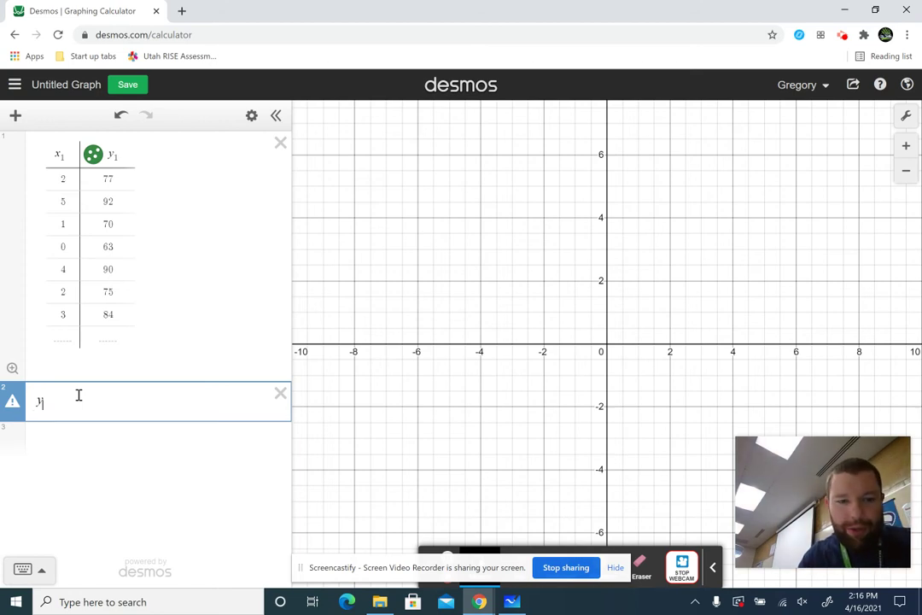
# Extend the expression below the table to y₁ followed by the regression tilde (~).
pyautogui.write('1')
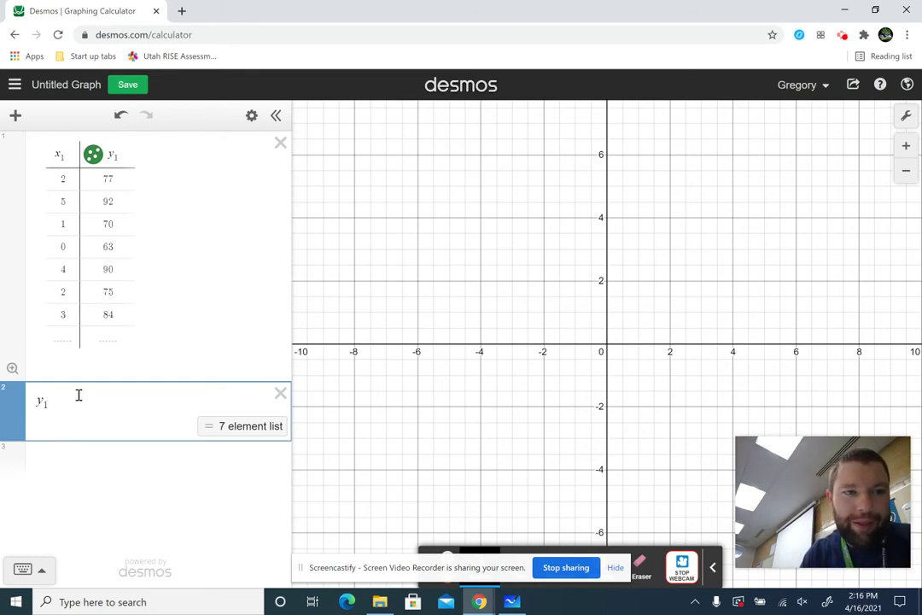
pyautogui.write('=')
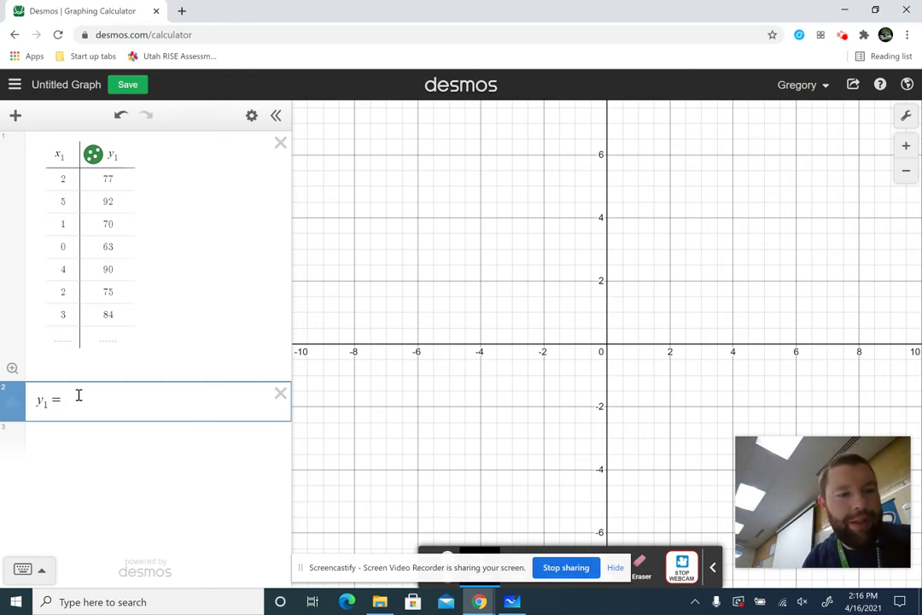
pyautogui.press('BackSpace')
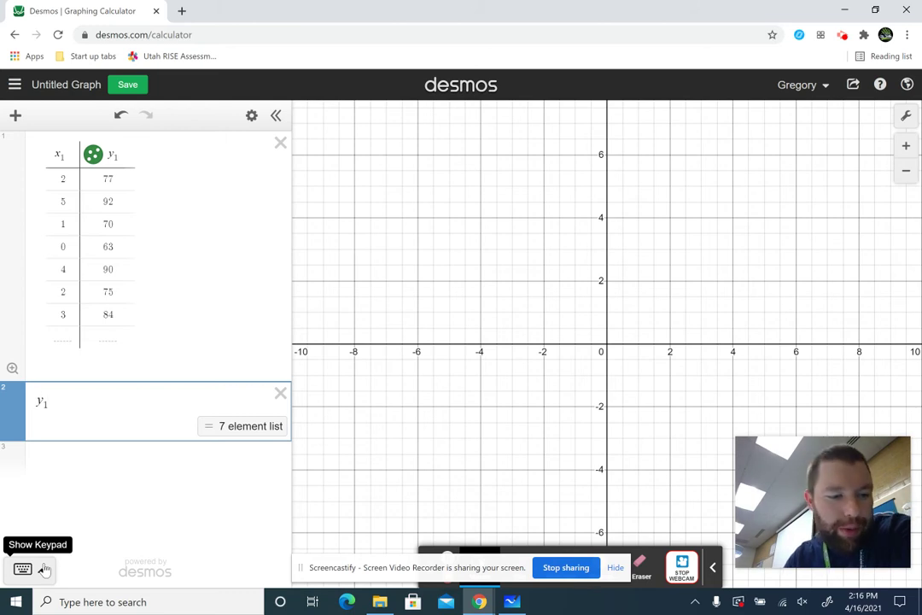
pyautogui.write('~')
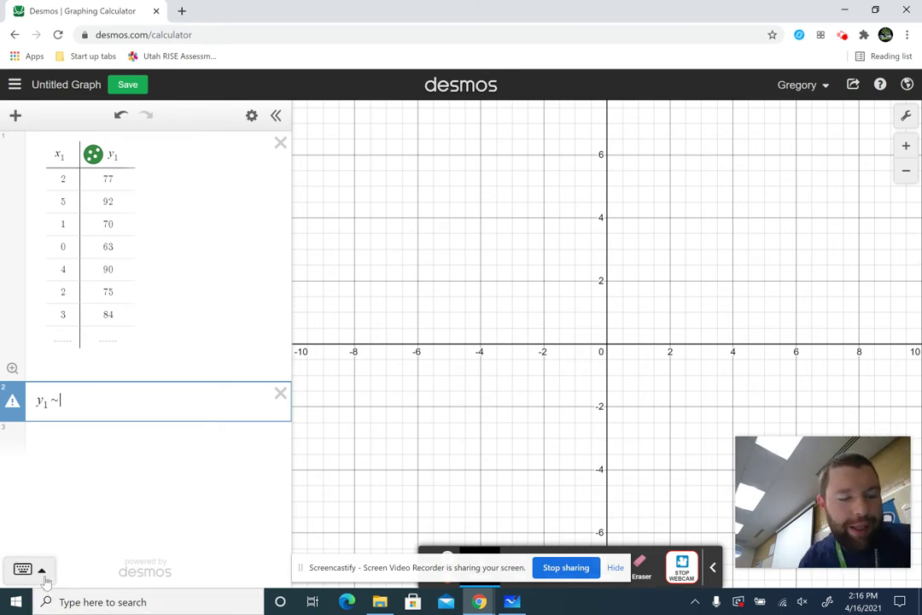
pyautogui.click(43, 569)
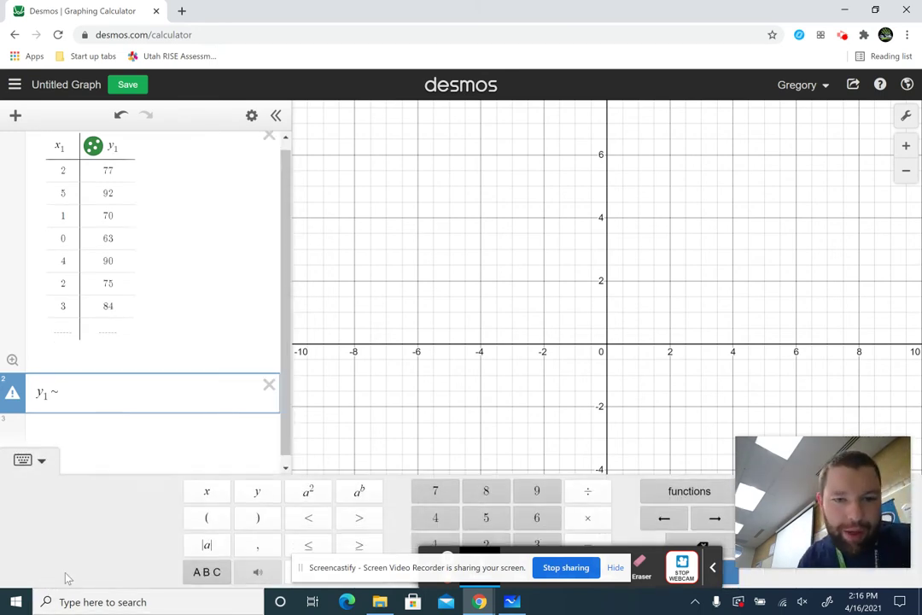
pyautogui.click(206, 571)
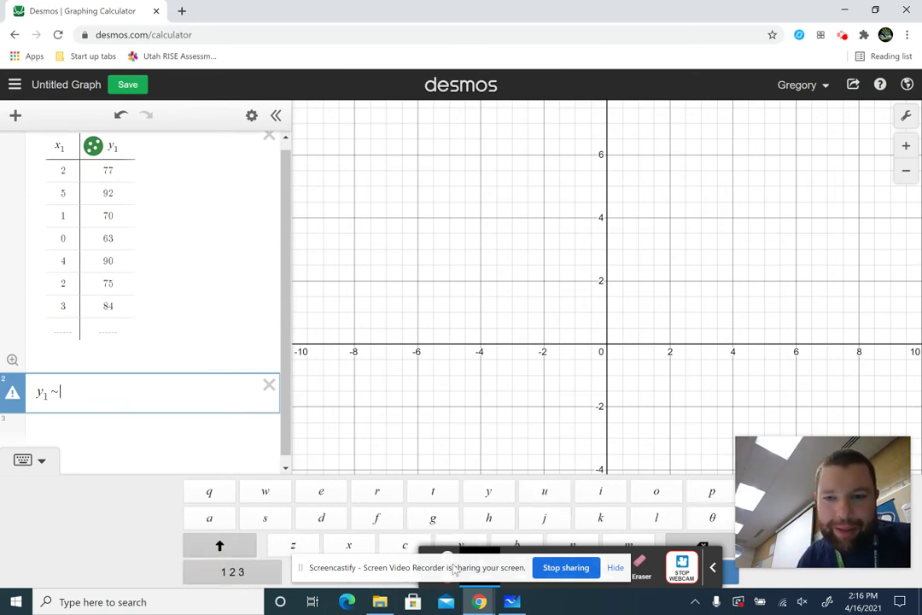
pyautogui.click(226, 571)
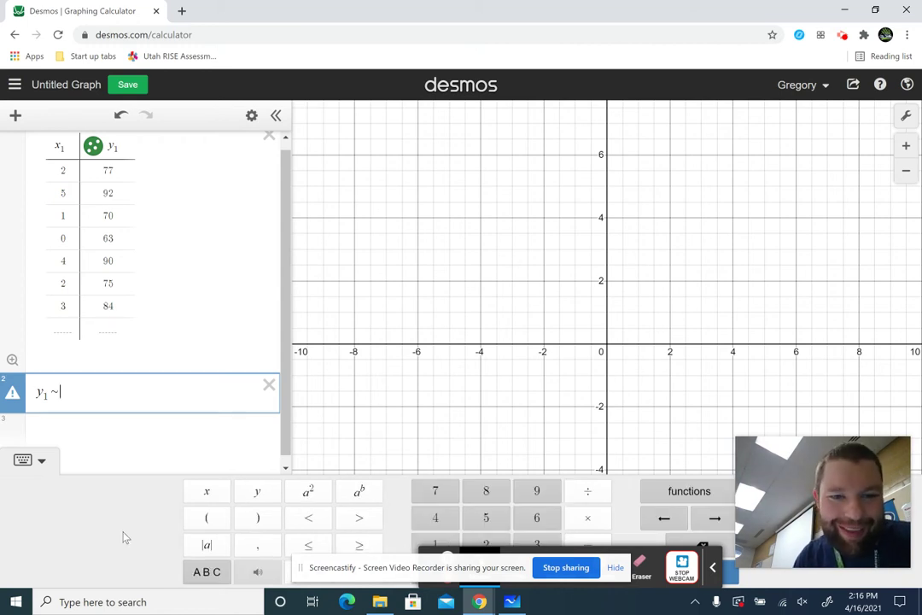
pyautogui.click(42, 461)
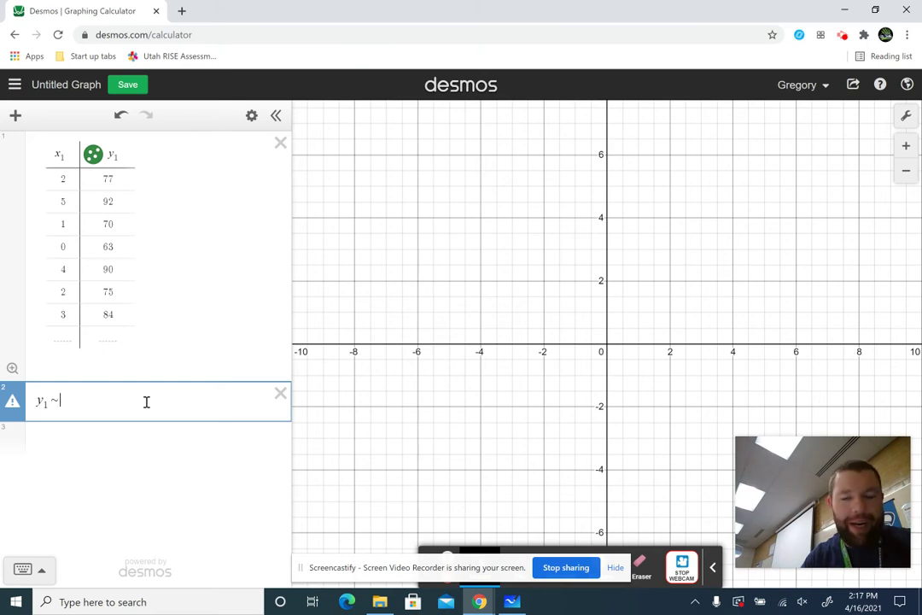
# Complete the linear regression expression as y₁ ~ mx₁ + b, using the table's x₁ column.
pyautogui.write('m')
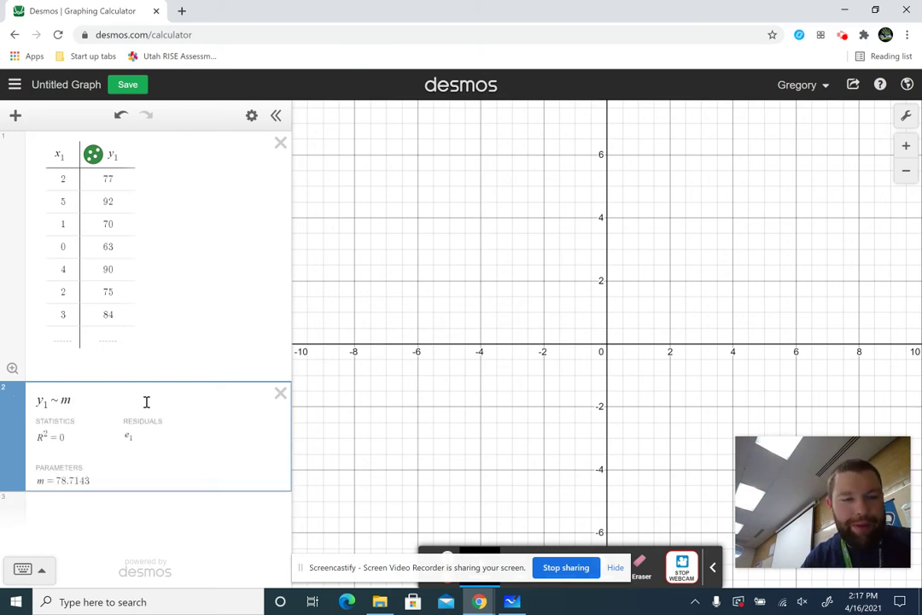
pyautogui.write('x')
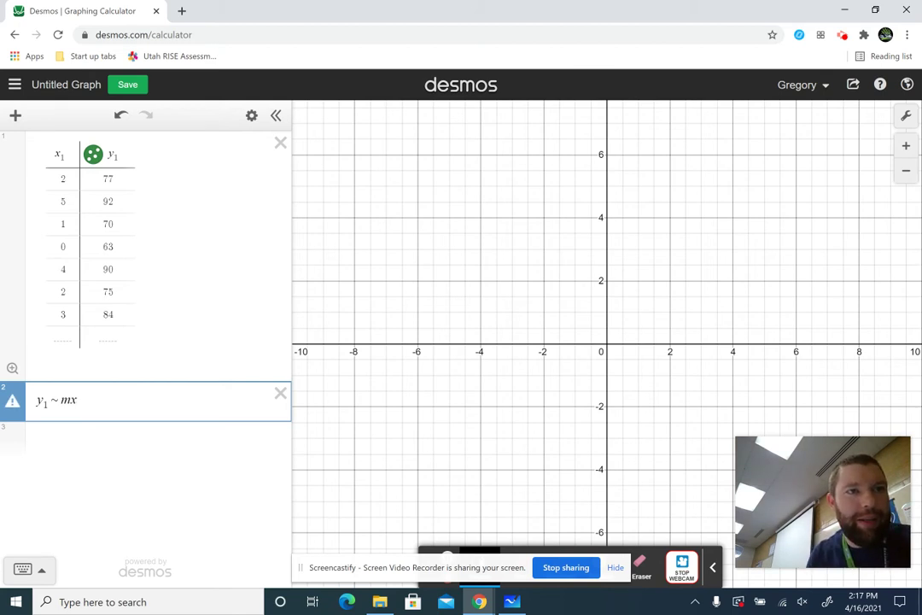
pyautogui.click(62, 157)
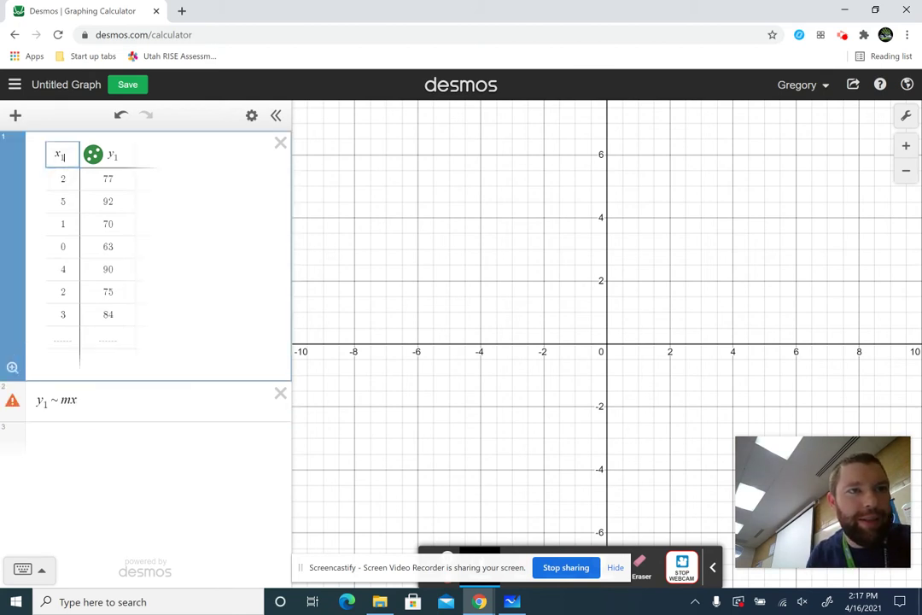
pyautogui.click(92, 404)
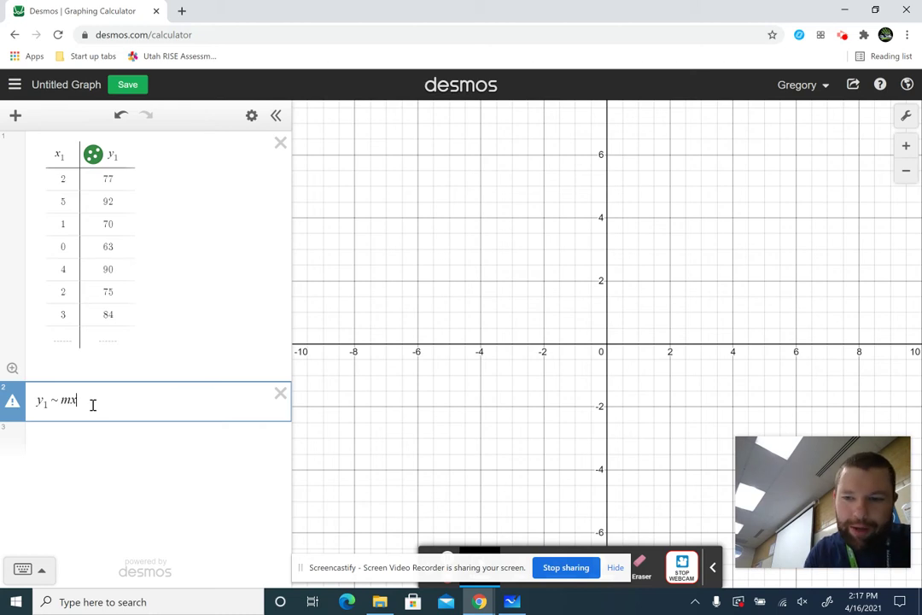
pyautogui.write('1 ')
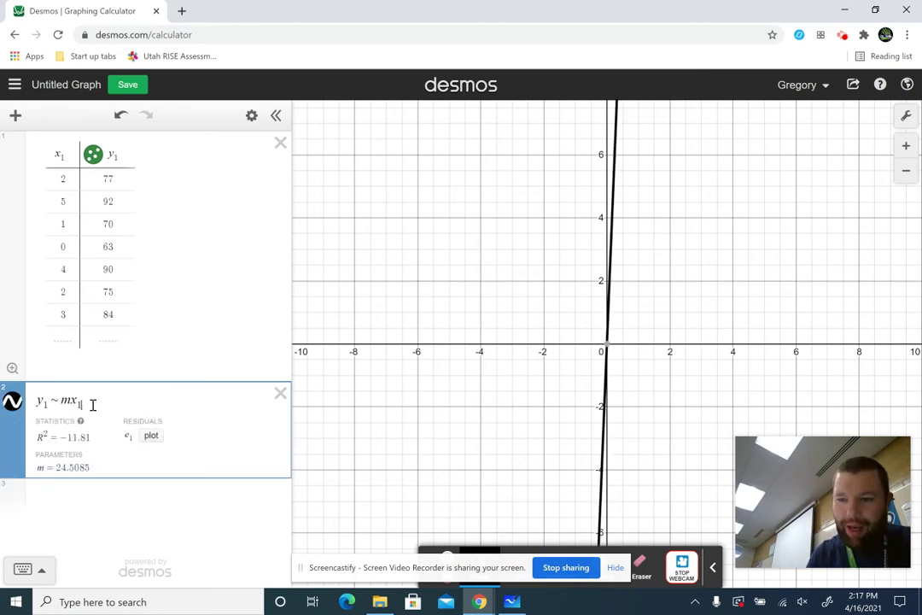
pyautogui.write('+ b')
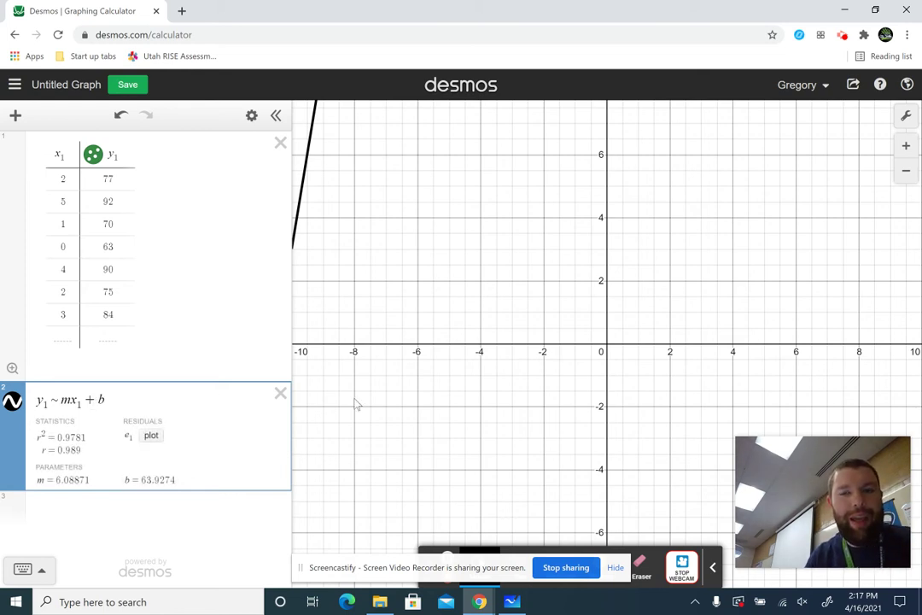
# Bring the plotted data points into view on the graph and examine how the regression line fits them.
pyautogui.click(413, 335)
pyautogui.moveTo(413, 336); pyautogui.dragTo(482, 557)
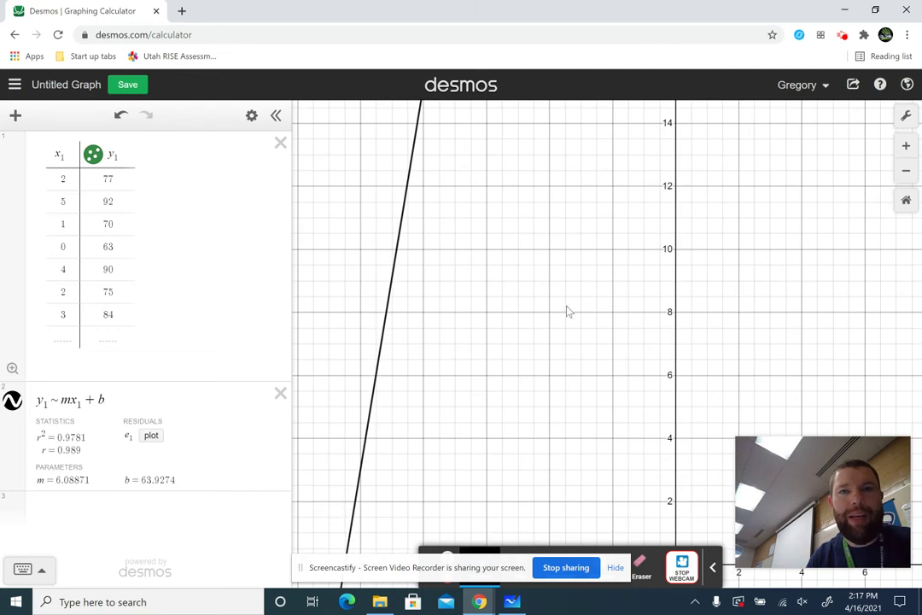
pyautogui.moveTo(576, 211); pyautogui.dragTo(452, 612)
pyautogui.click(521, 304)
pyautogui.moveTo(512, 315); pyautogui.dragTo(439, 610)
pyautogui.scroll(1, 442, 366)
pyautogui.scroll(2, 442, 367)
pyautogui.scroll(-10, 442, 367)
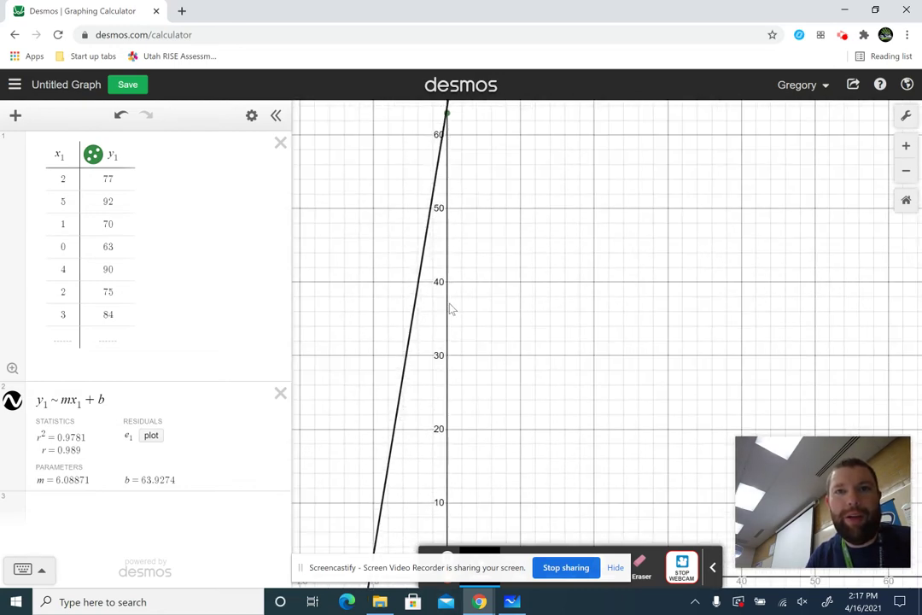
pyautogui.moveTo(474, 145); pyautogui.dragTo(465, 409)
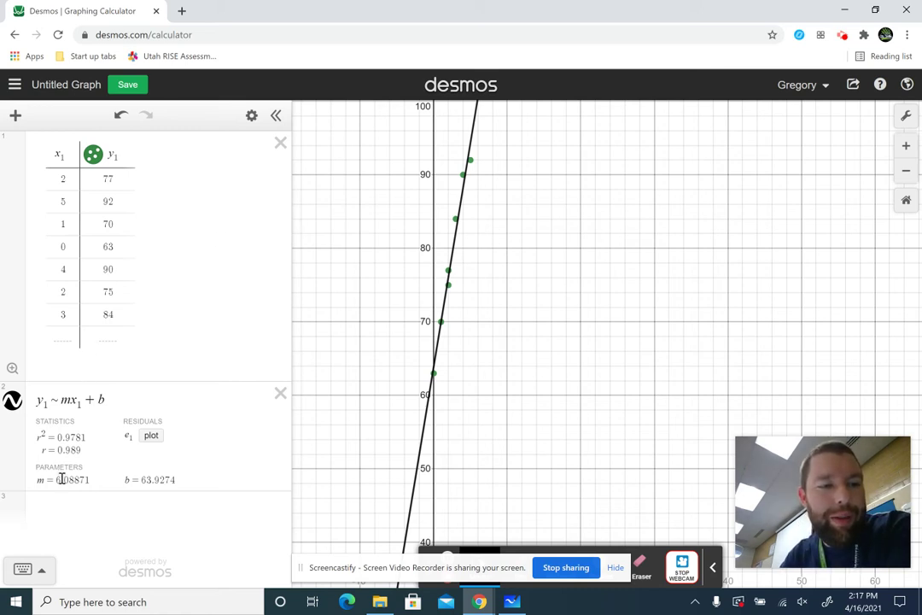
# Read the regression's slope parameter, switch to Microsoft Whiteboard and handwrite m = 6.09 above the data table of problem 2.
pyautogui.moveTo(55, 479); pyautogui.dragTo(97, 480)
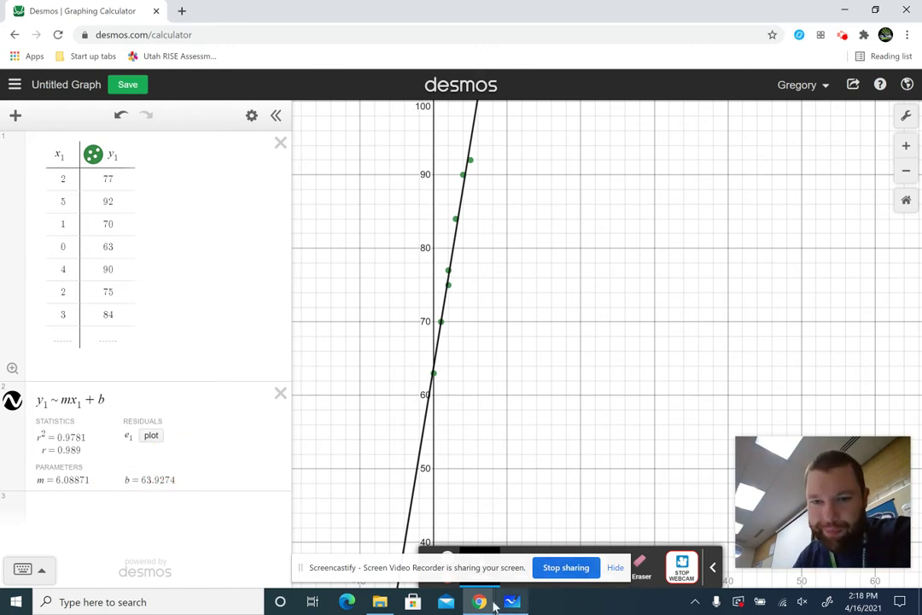
pyautogui.moveTo(512, 606)
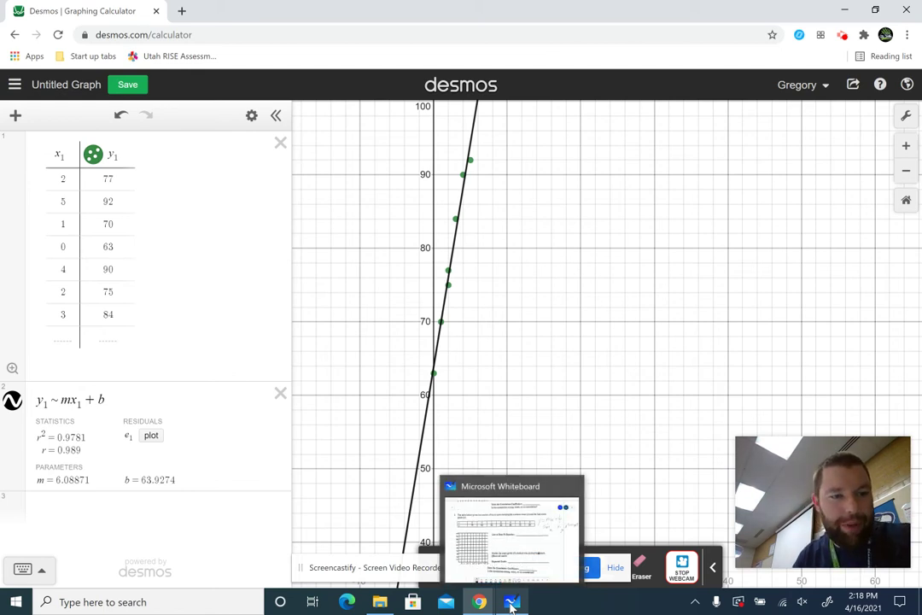
pyautogui.click(511, 603)
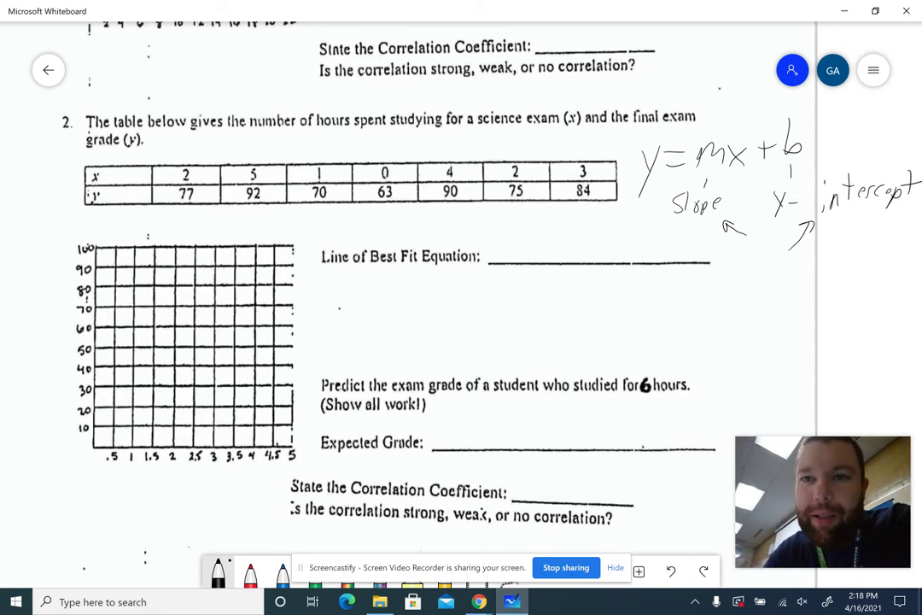
pyautogui.moveTo(343, 140); pyautogui.dragTo(371, 157)
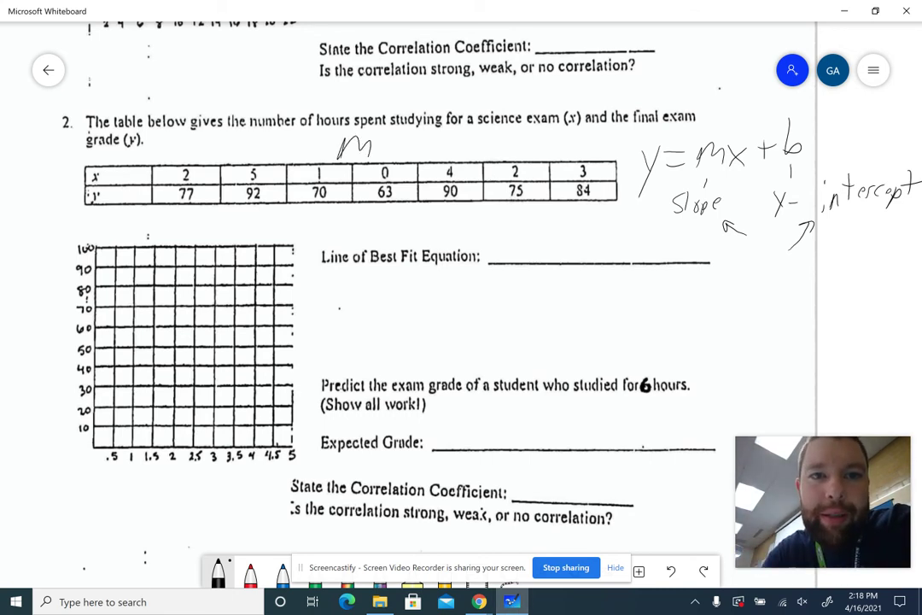
pyautogui.moveTo(422, 138)
pyautogui.mouseDown()
pyautogui.moveTo(411, 152)
pyautogui.moveTo(459, 139)
pyautogui.moveTo(482, 158)
pyautogui.mouseUp()
# Handwrite the y-intercept b = 63.93 beside the slope value above the data table.
pyautogui.moveTo(538, 129); pyautogui.dragTo(549, 154)
pyautogui.moveTo(559, 139)
pyautogui.mouseDown()
pyautogui.moveTo(576, 138)
pyautogui.moveTo(576, 150)
pyautogui.mouseUp()
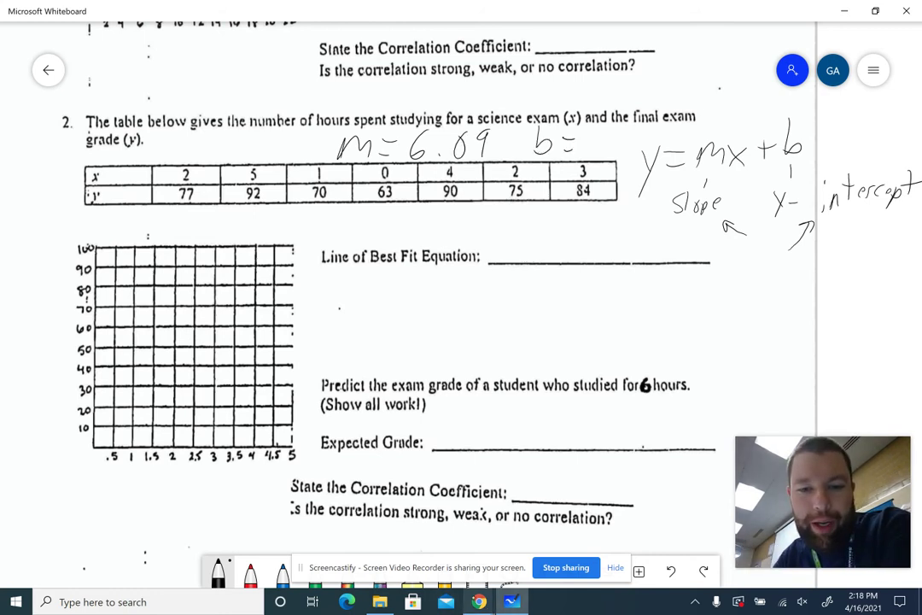
pyautogui.moveTo(479, 601)
pyautogui.moveTo(414, 529)
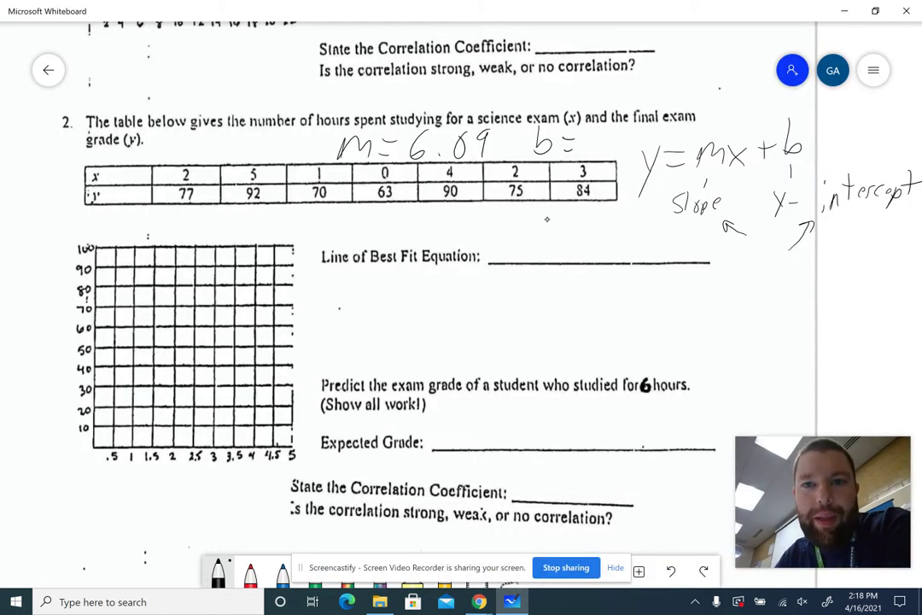
pyautogui.moveTo(594, 131)
pyautogui.mouseDown()
pyautogui.moveTo(584, 145)
pyautogui.moveTo(637, 150)
pyautogui.mouseUp()
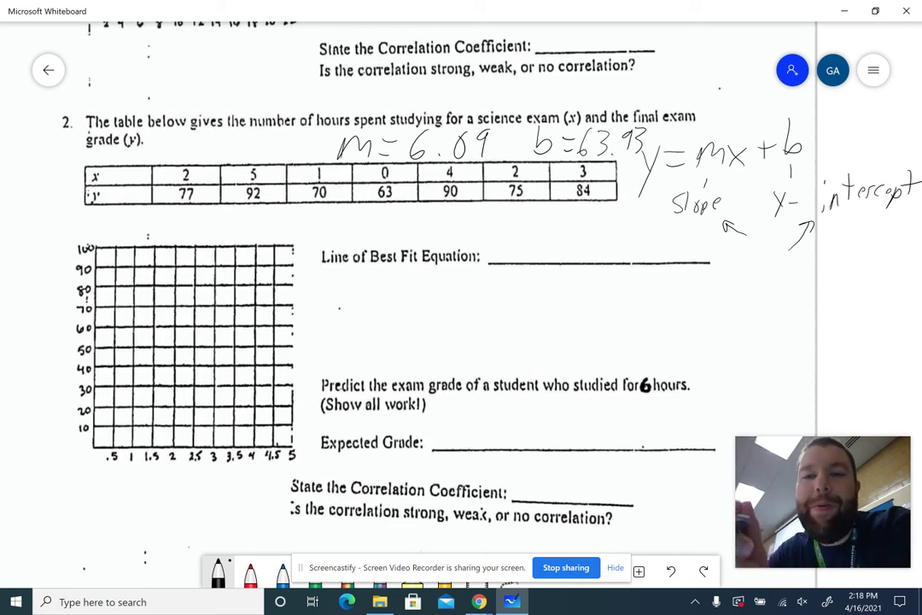
# Handwrite y = 6.09x on problem 2's Line of Best Fit Equation blank and circle the m in the y = mx + b note.
pyautogui.moveTo(513, 235); pyautogui.dragTo(497, 282)
pyautogui.moveTo(522, 237); pyautogui.dragTo(526, 239)
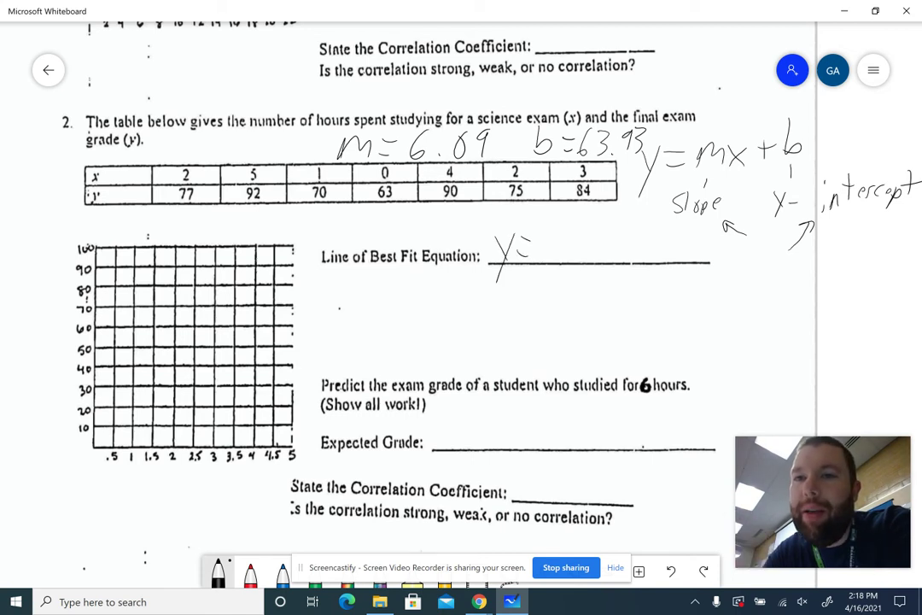
pyautogui.moveTo(715, 135); pyautogui.dragTo(710, 136)
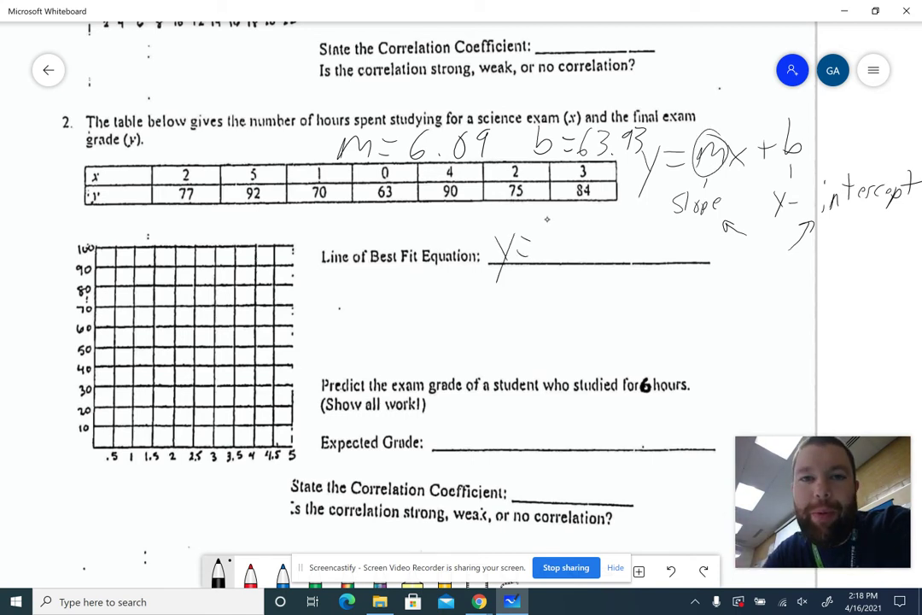
pyautogui.moveTo(552, 223); pyautogui.dragTo(541, 247)
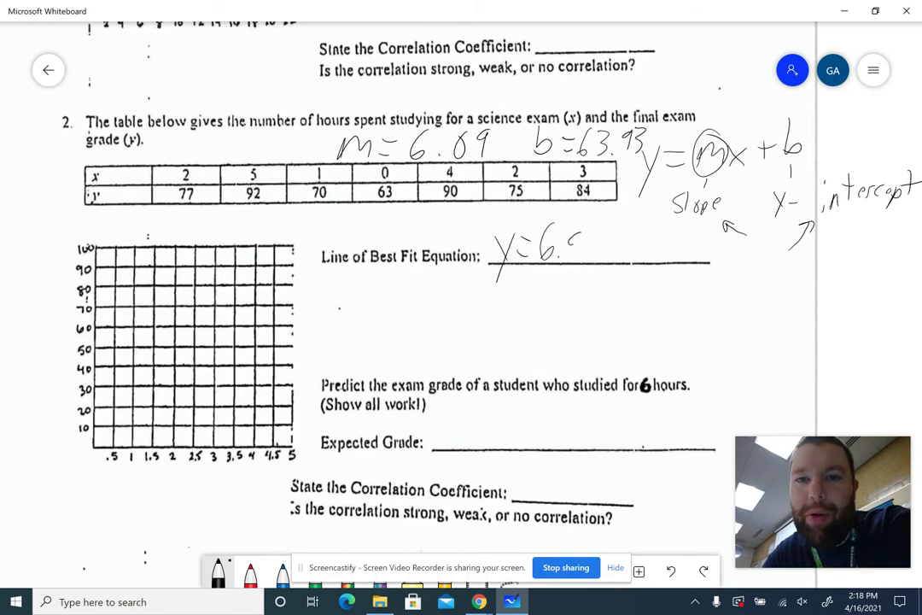
pyautogui.moveTo(570, 232)
pyautogui.mouseDown()
pyautogui.moveTo(577, 244)
pyautogui.moveTo(569, 230)
pyautogui.moveTo(593, 229)
pyautogui.mouseUp()
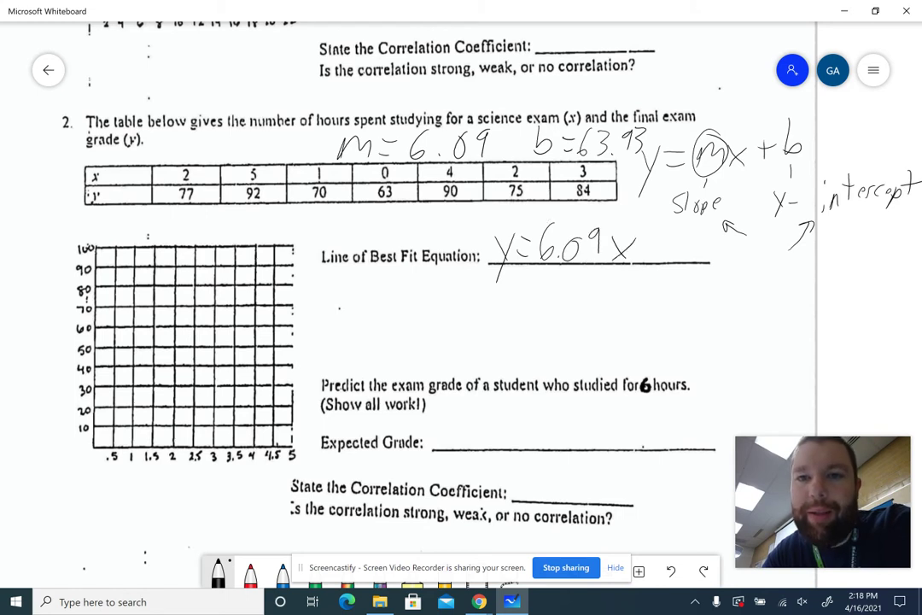
# Erase the y = mx + b note with its slope and y-intercept labels, and complete the line of best fit equation with + 63.93.
pyautogui.moveTo(683, 200)
pyautogui.mouseDown()
pyautogui.moveTo(721, 210)
pyautogui.moveTo(853, 192)
pyautogui.moveTo(742, 164)
pyautogui.moveTo(724, 144)
pyautogui.moveTo(690, 150)
pyautogui.moveTo(559, 132)
pyautogui.mouseUp()
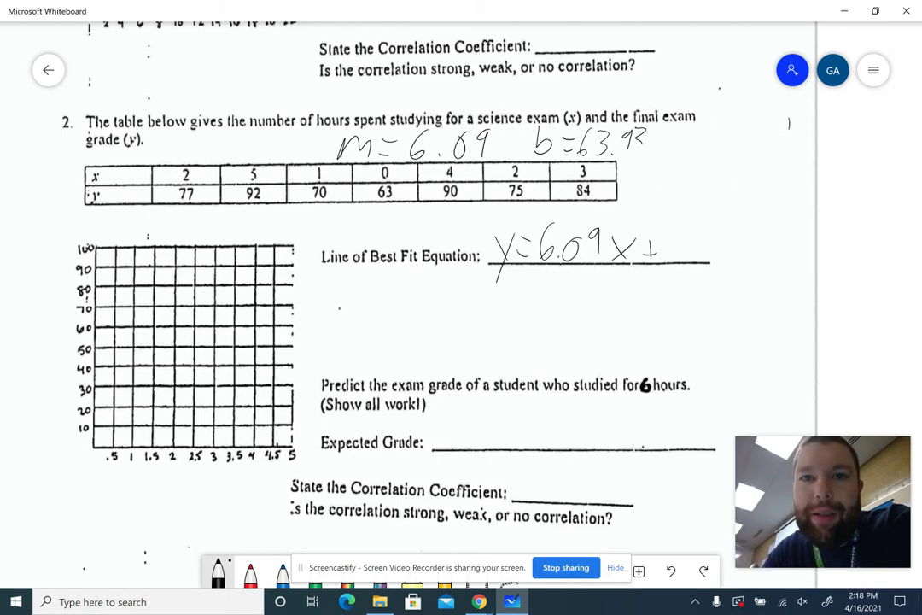
pyautogui.moveTo(688, 225)
pyautogui.mouseDown()
pyautogui.moveTo(674, 249)
pyautogui.moveTo(679, 243)
pyautogui.mouseUp()
pyautogui.click(721, 250)
pyautogui.moveTo(749, 228); pyautogui.dragTo(745, 249)
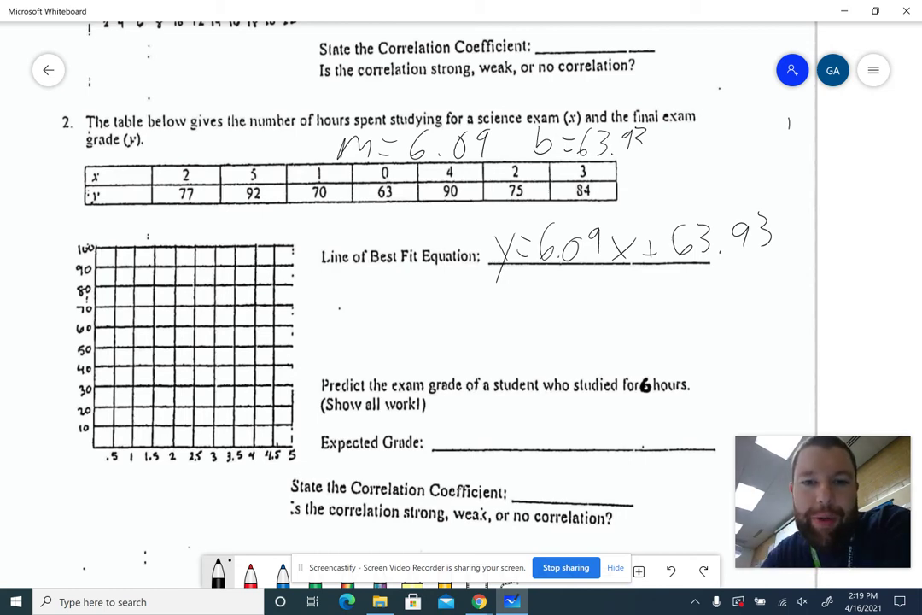
# Circle the 6 hours value in problem 2's exam grade prediction question.
pyautogui.scroll(-2, 371, 256)
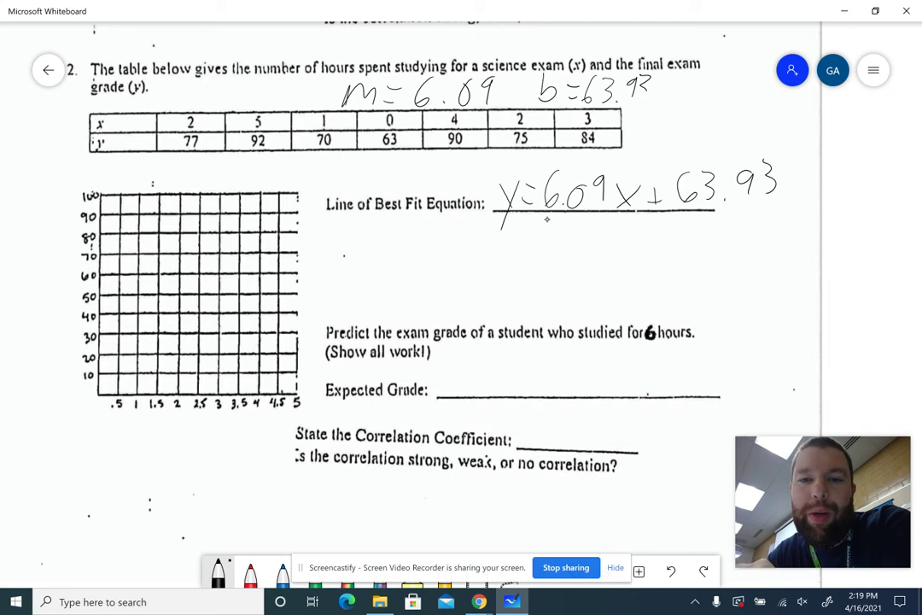
pyautogui.moveTo(664, 317)
pyautogui.mouseDown()
pyautogui.moveTo(644, 321)
pyautogui.moveTo(664, 340)
pyautogui.mouseUp()
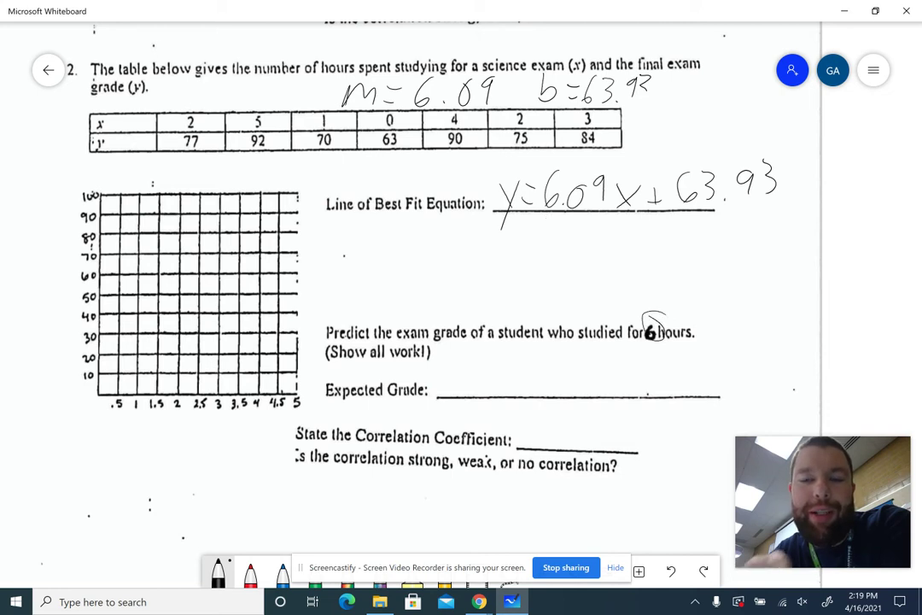